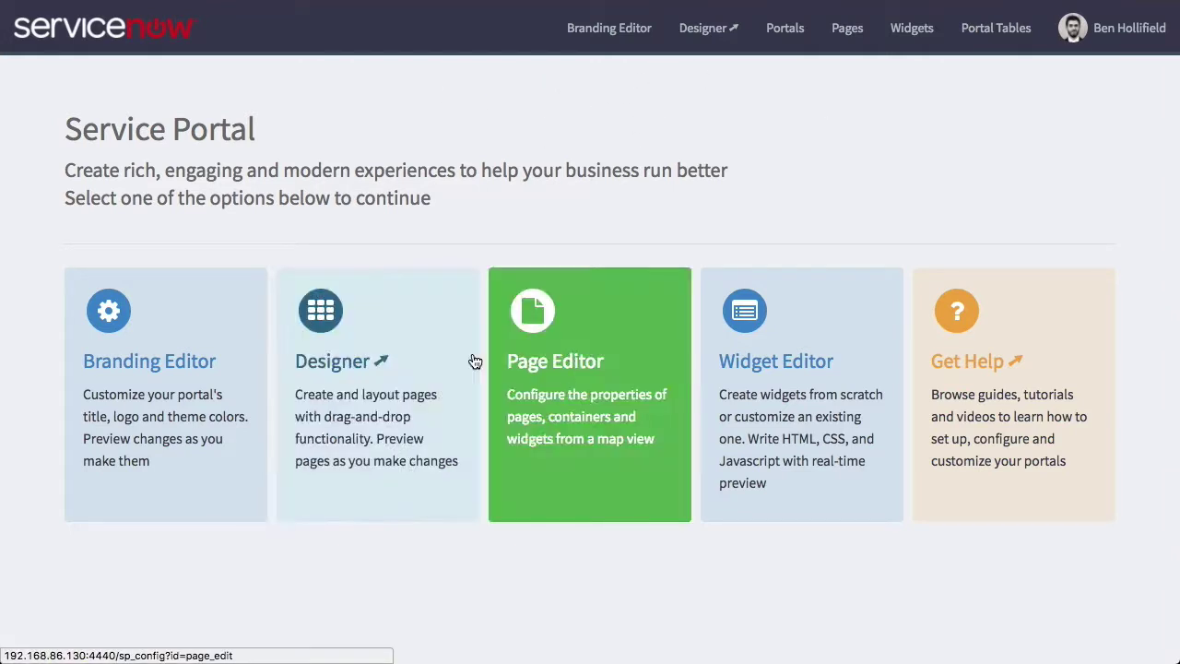
- Create a new page titled "World of Lemurs" with the page ID world_of_lemurs in the Service Portal Designer
click(340, 346)
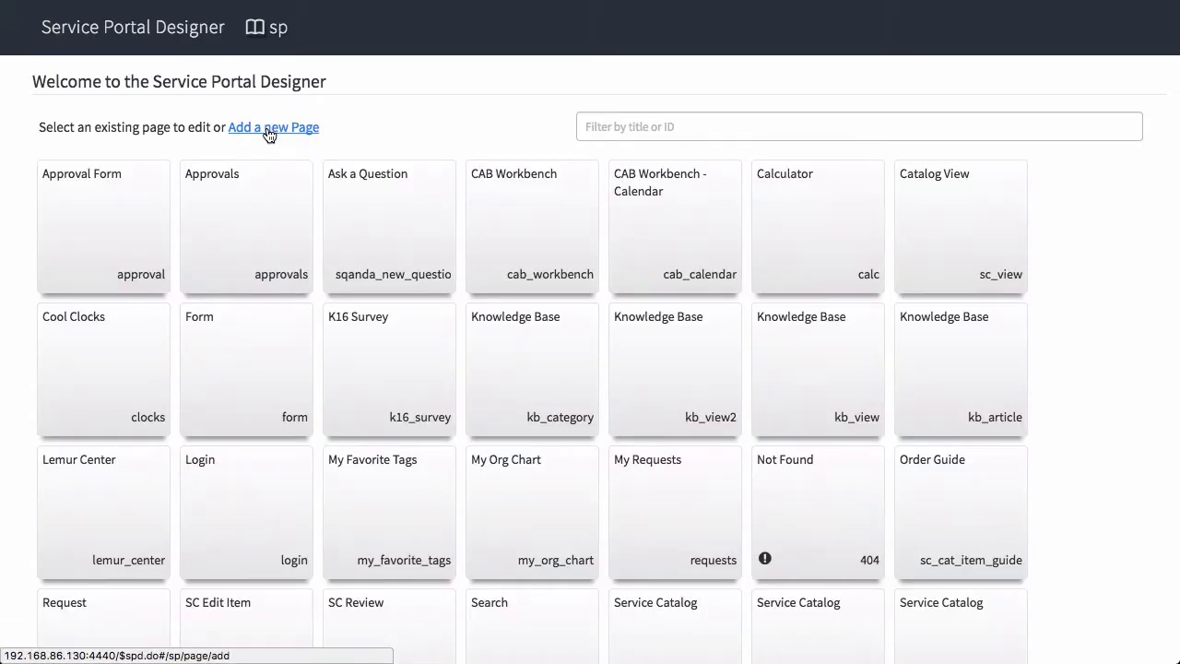
click(267, 129)
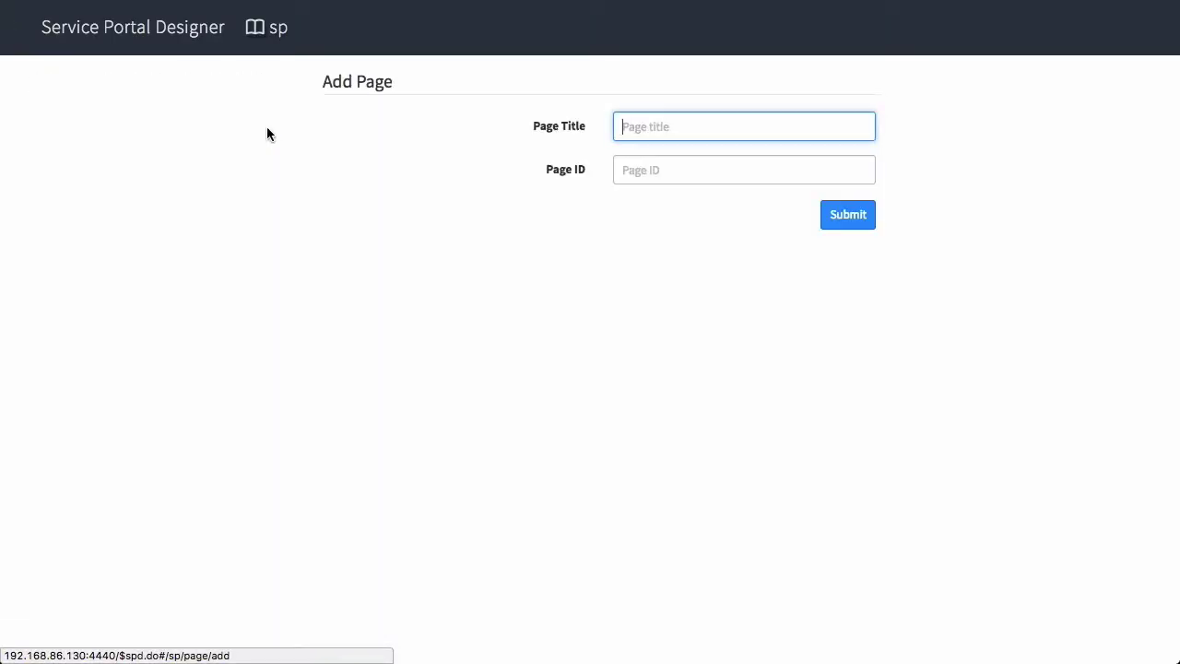
text(Worl)
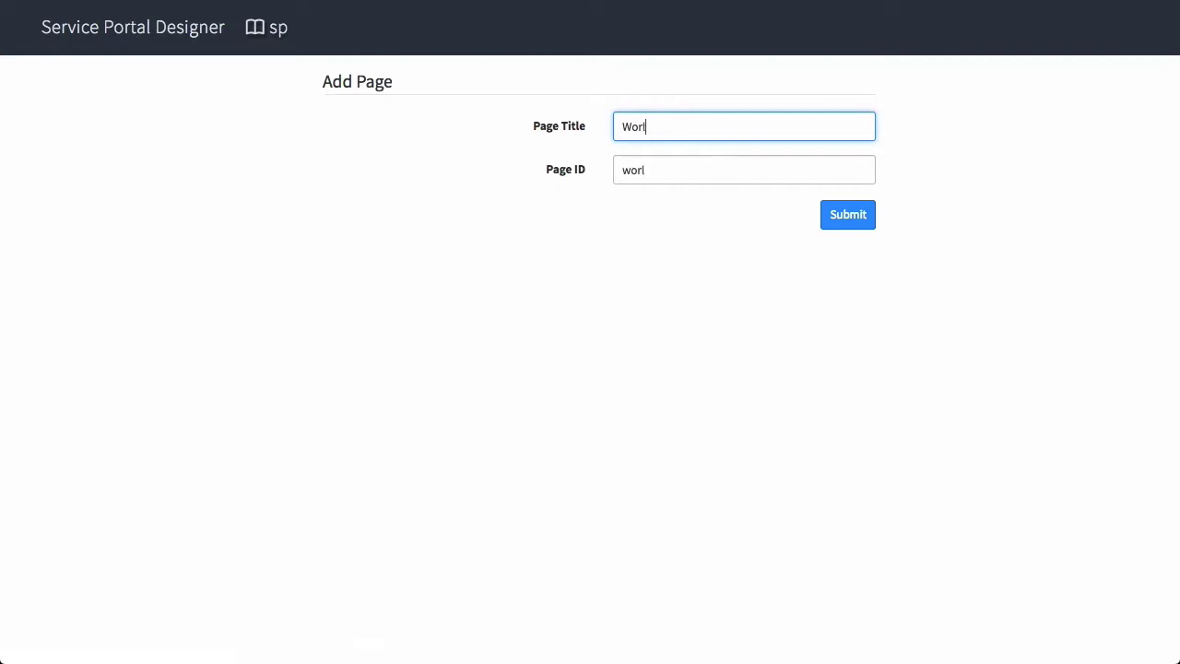
text(d of Lemurs)
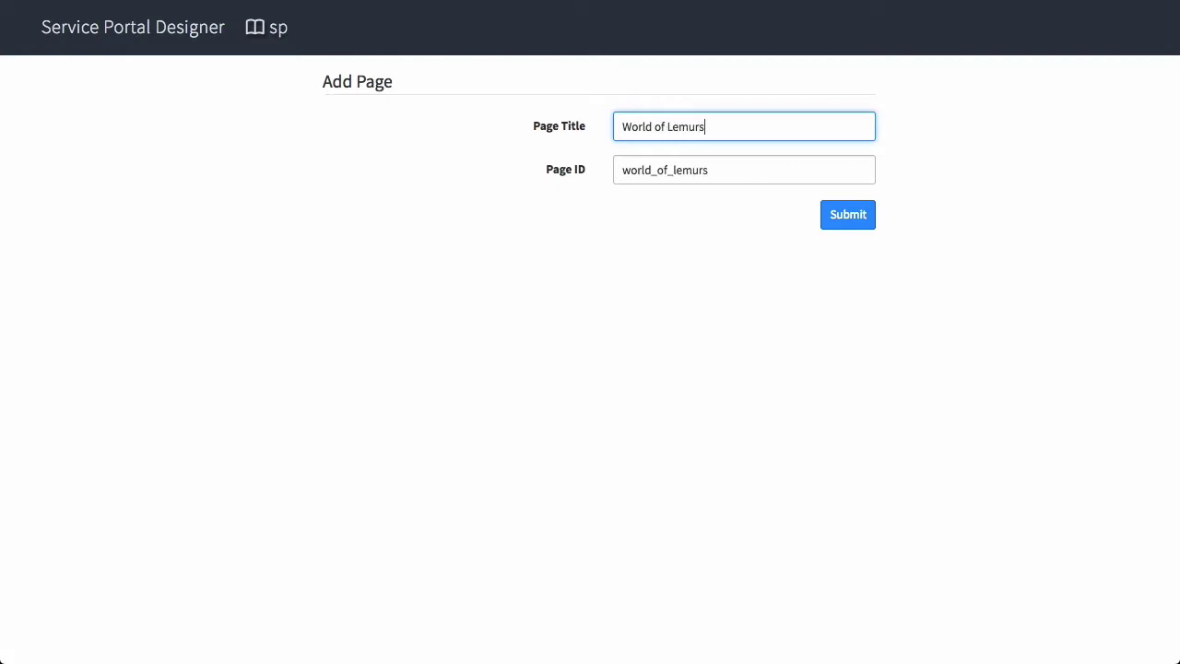
click(855, 216)
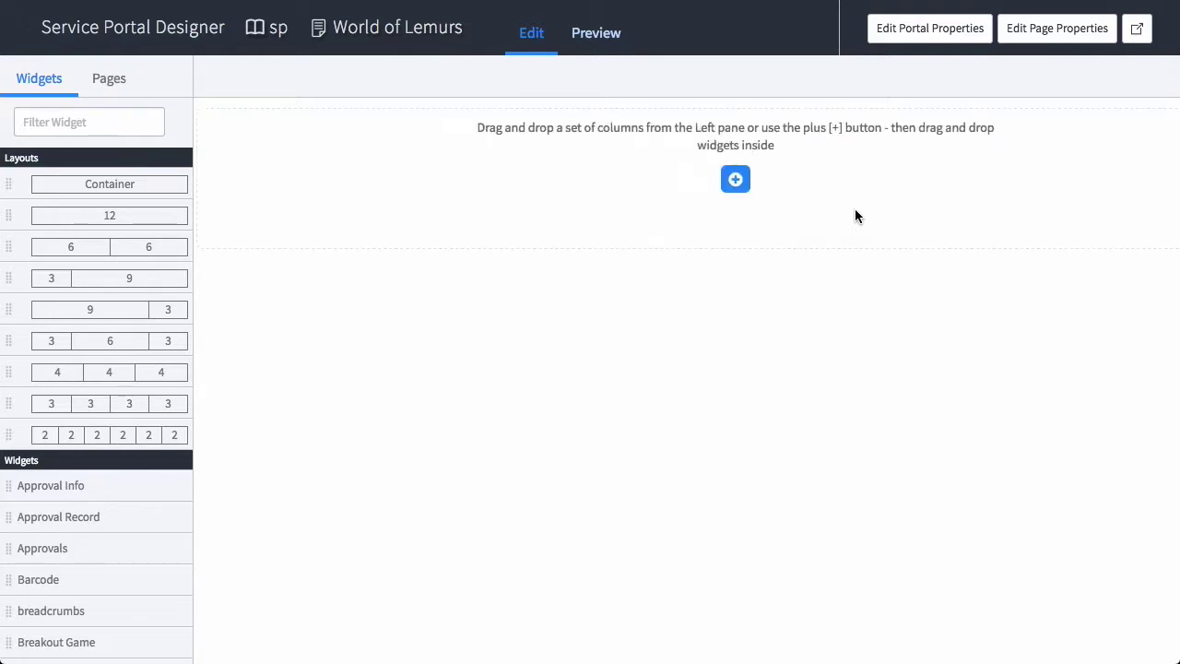
- Give the page's first container a single 12-wide column and add a second container below it with a 9–3 column layout
click(738, 183)
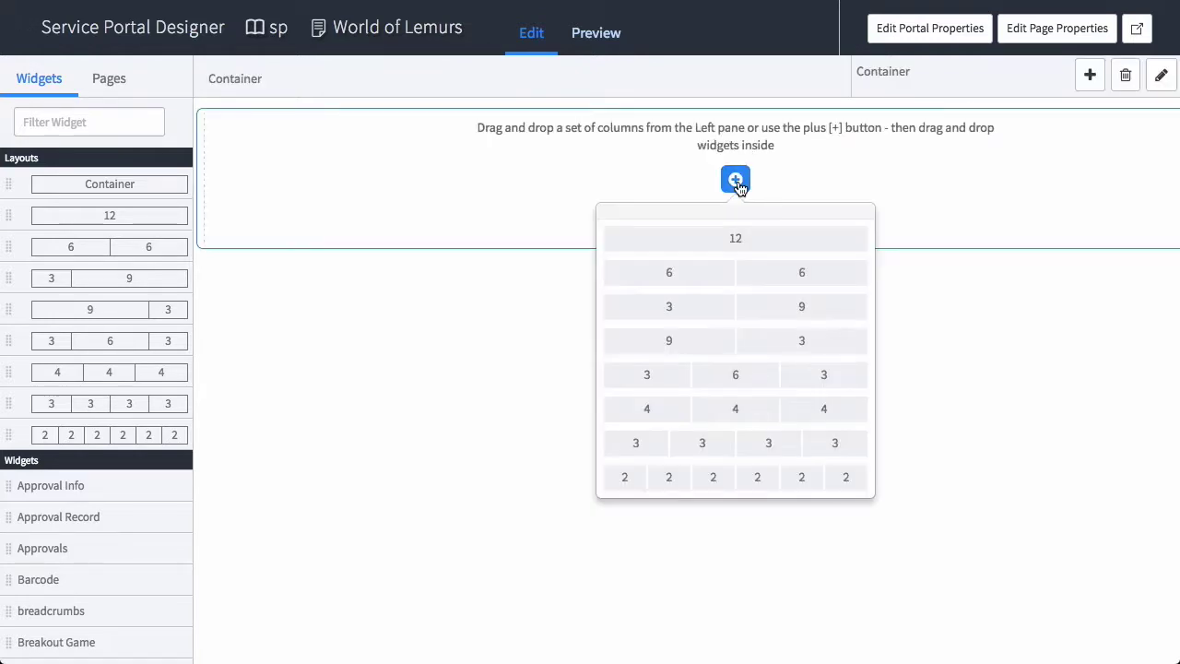
click(728, 240)
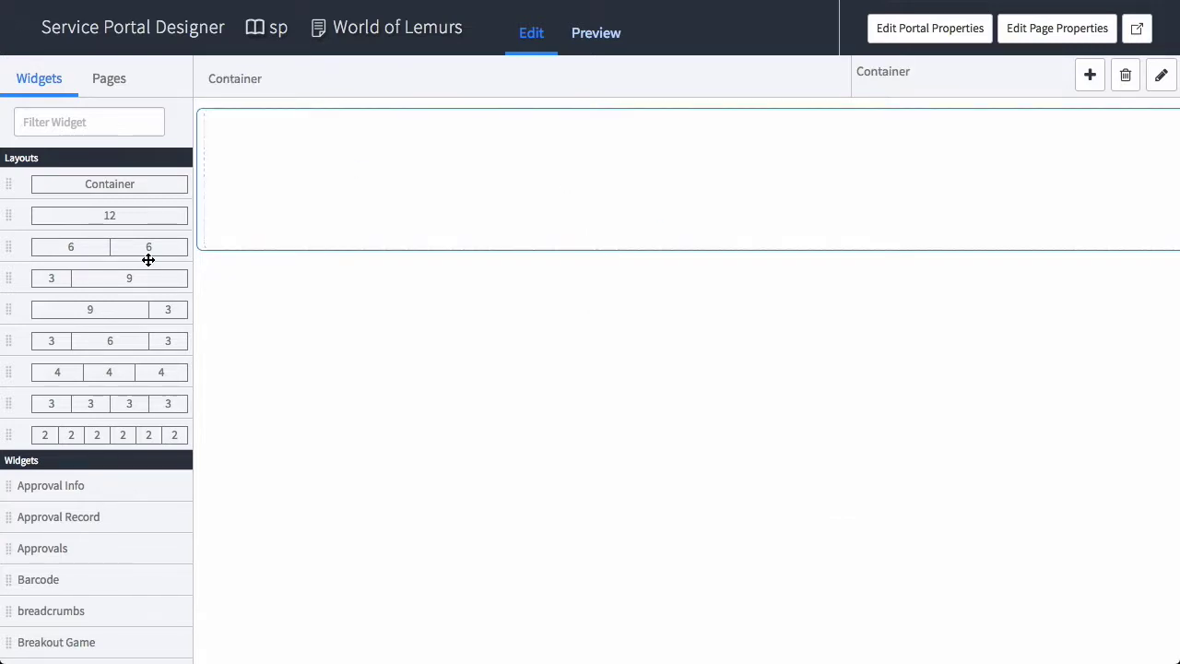
drag(87, 184, 611, 262)
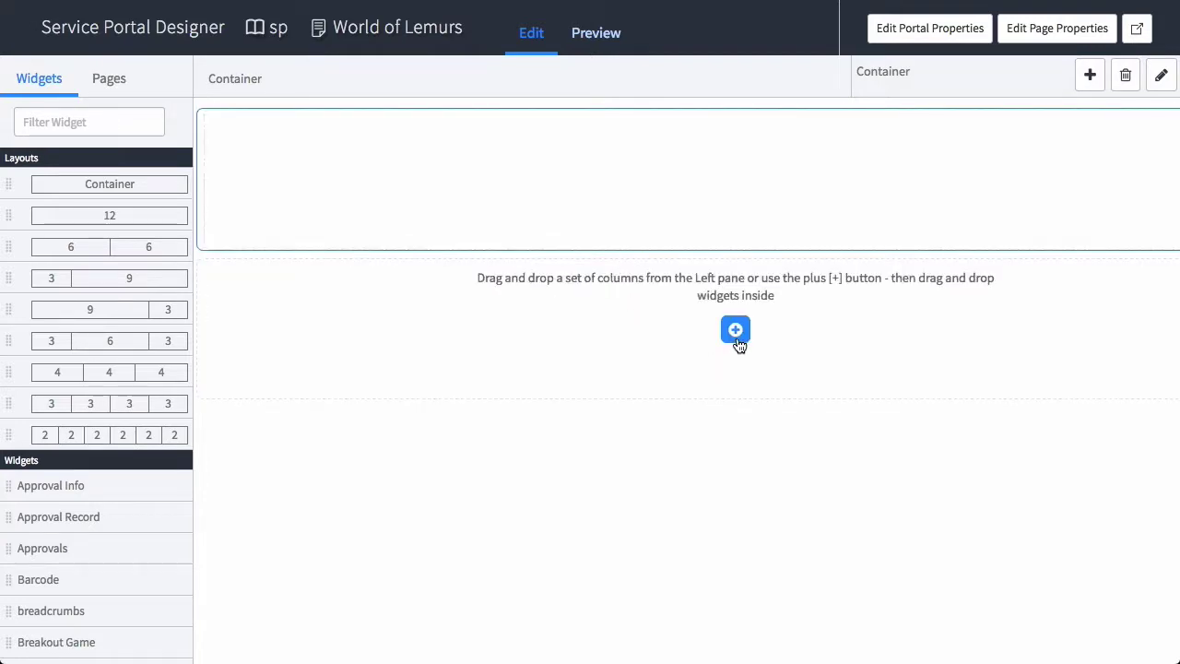
click(737, 333)
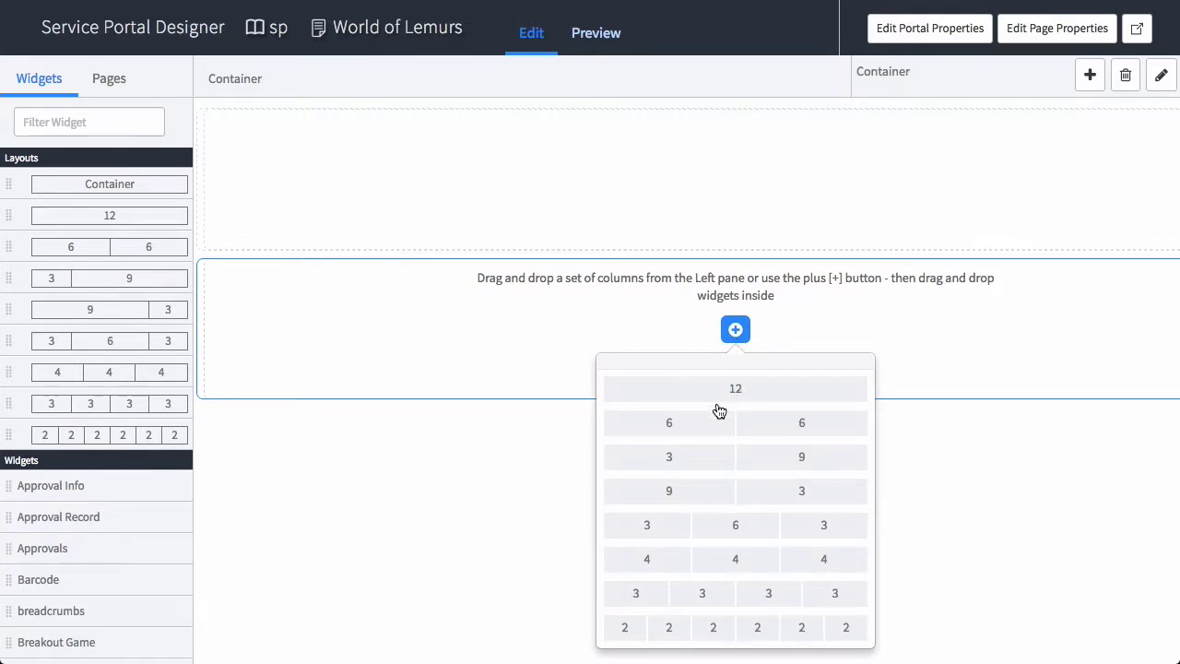
click(672, 492)
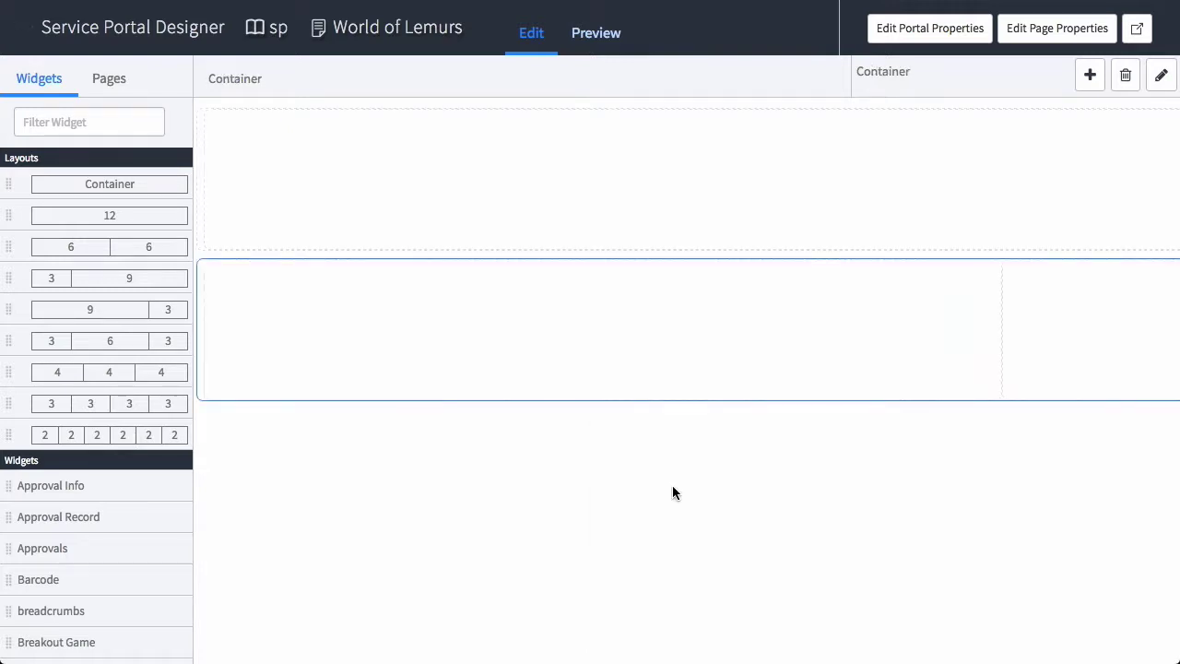
- Add two containers with a single 12-wide column each, one below the 9–3 container and one directly under the first container
drag(108, 183, 758, 422)
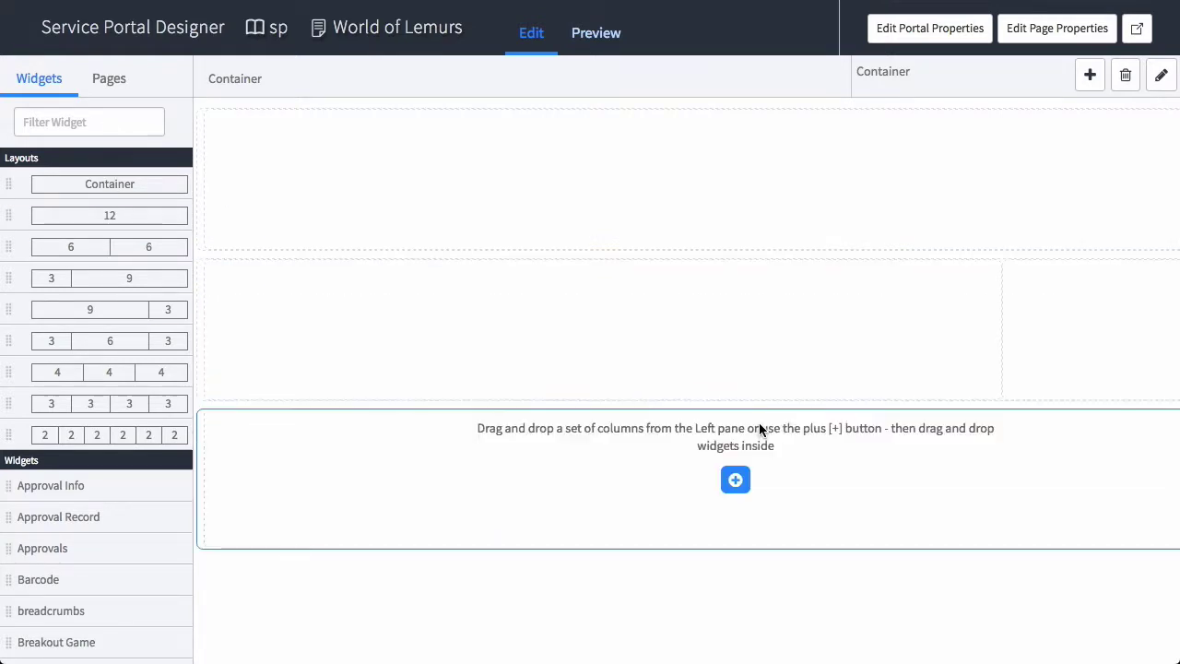
click(735, 480)
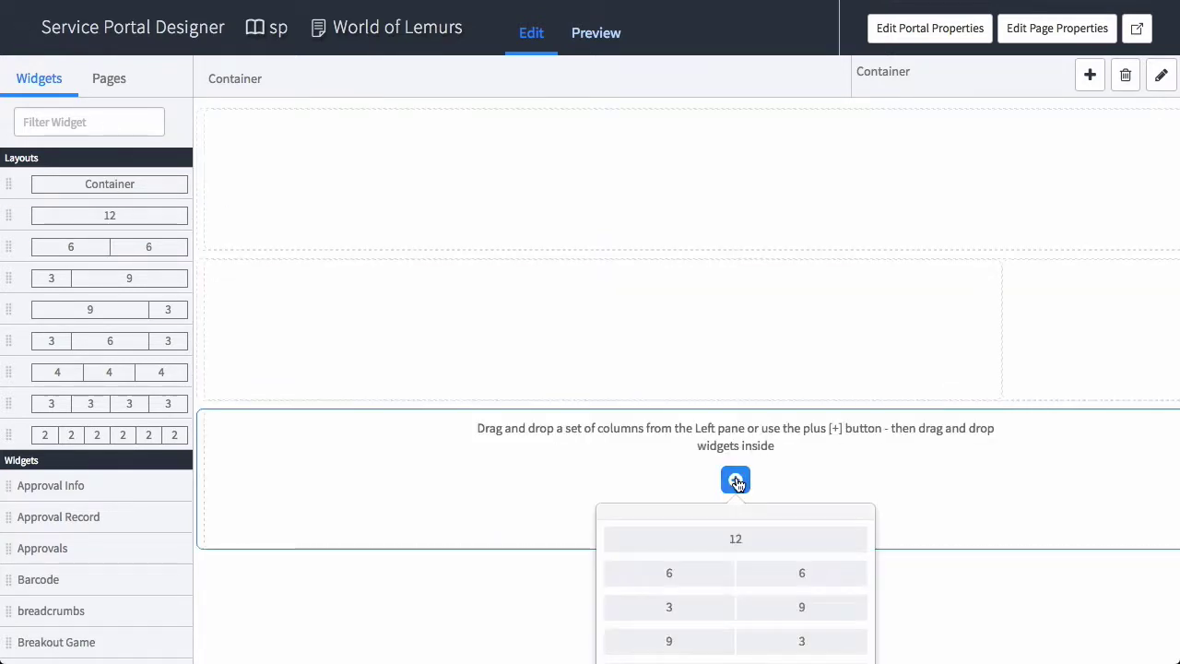
click(736, 541)
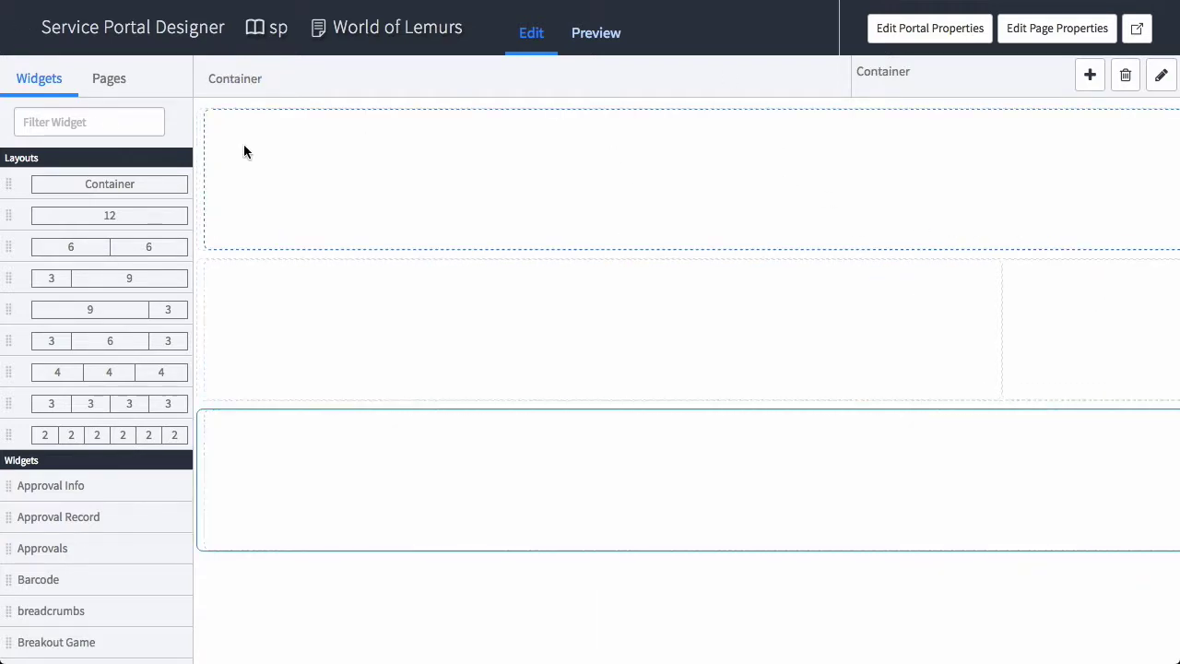
drag(116, 184, 690, 286)
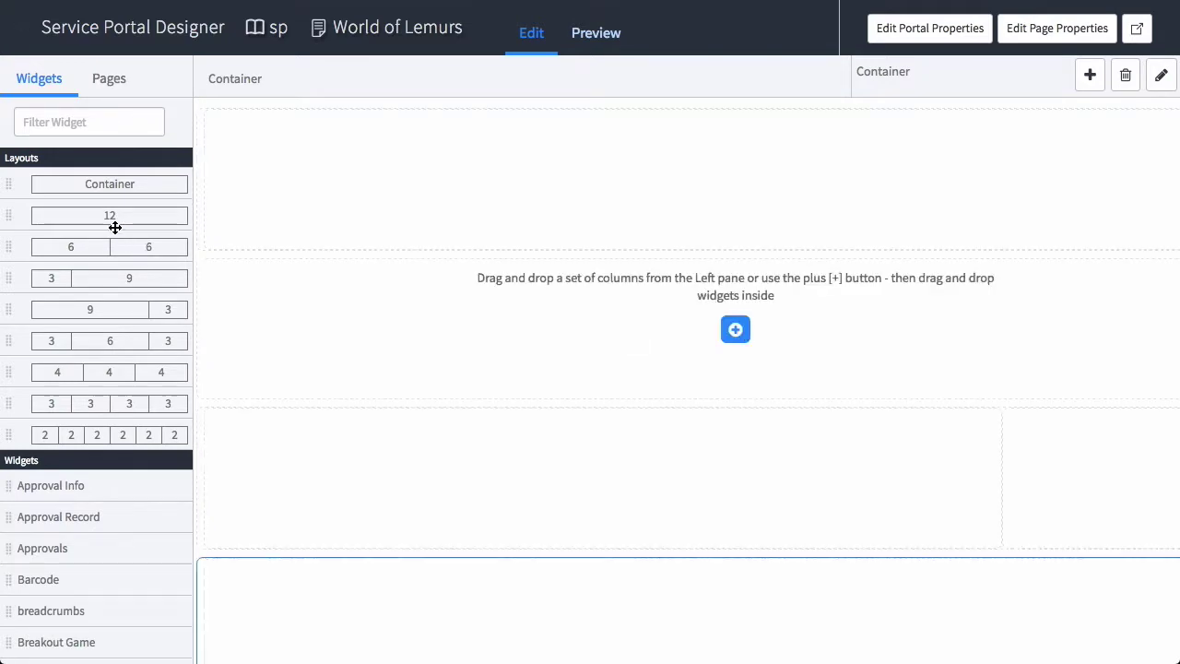
click(735, 331)
click(739, 384)
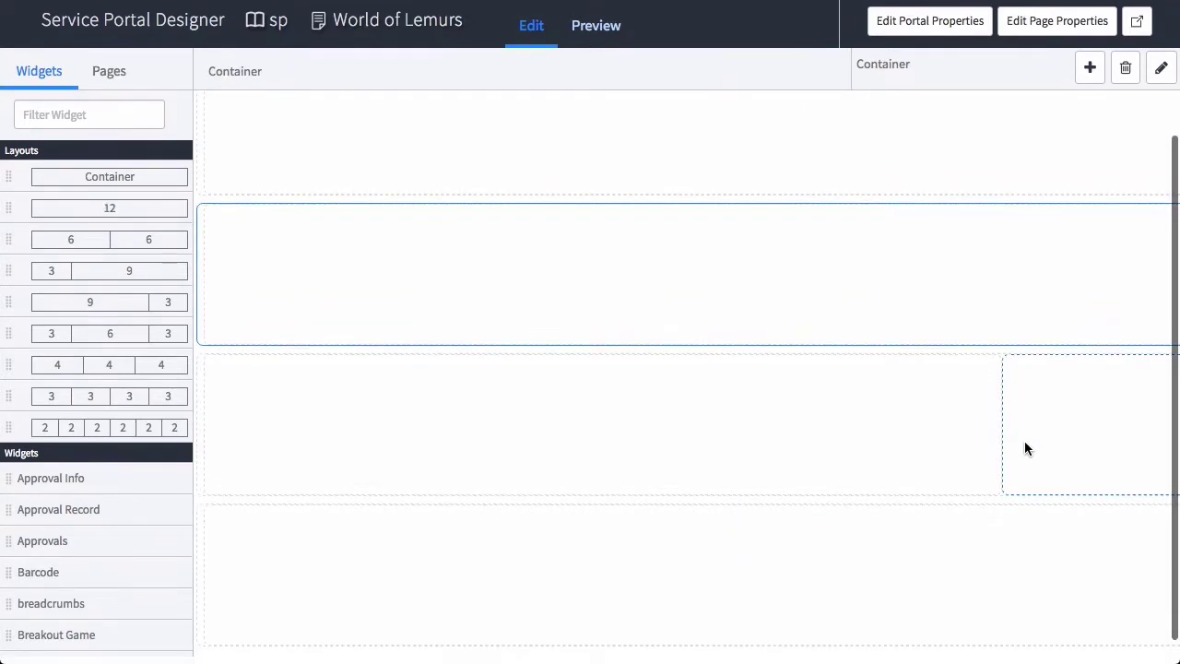
- Filter the widgets by "yds man" and place the YDS Managed Callout widget in the first container
click(108, 120)
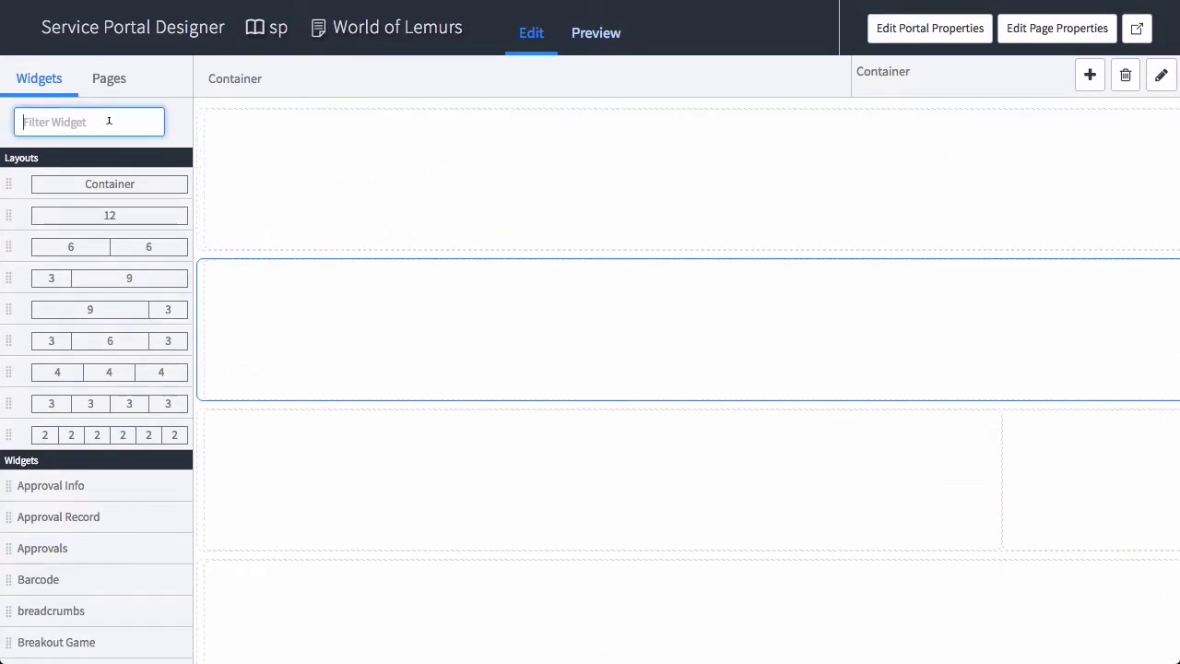
text(yds)
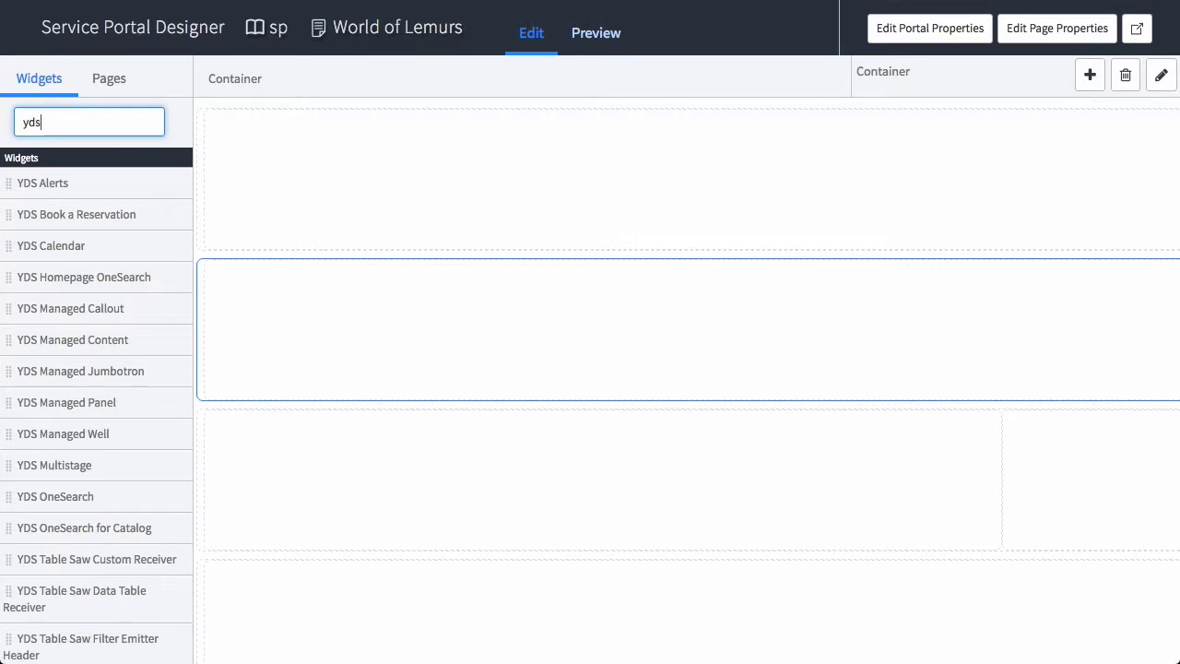
text( mea)
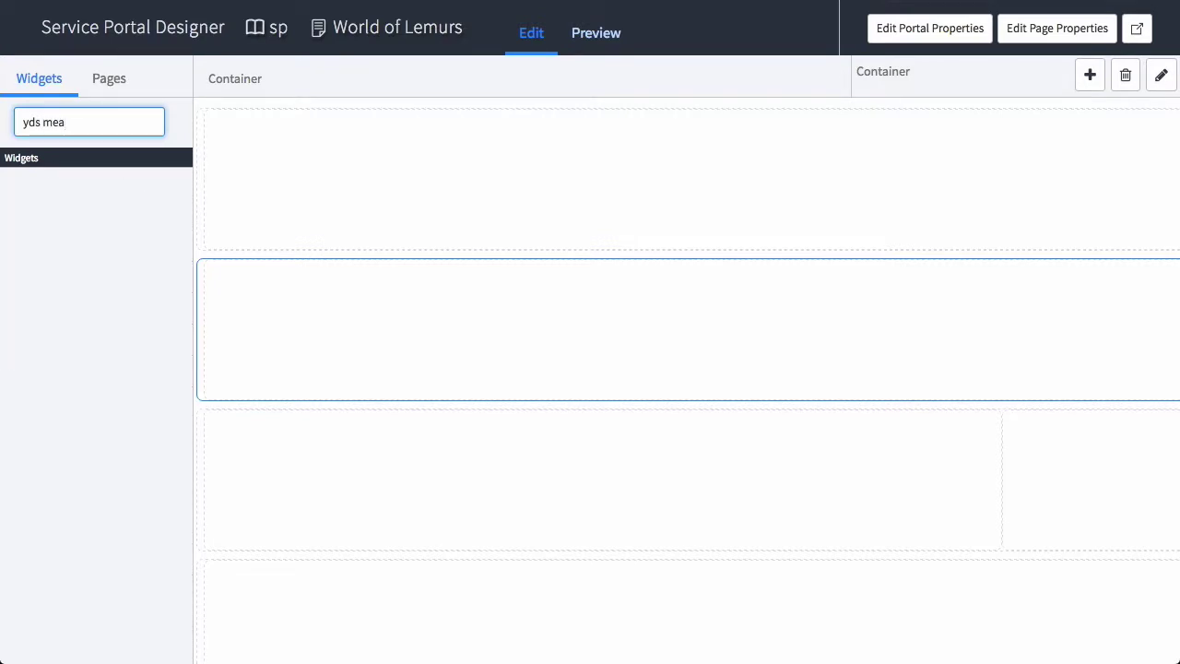
key(BackSpace)
key(BackSpace)
text(an)
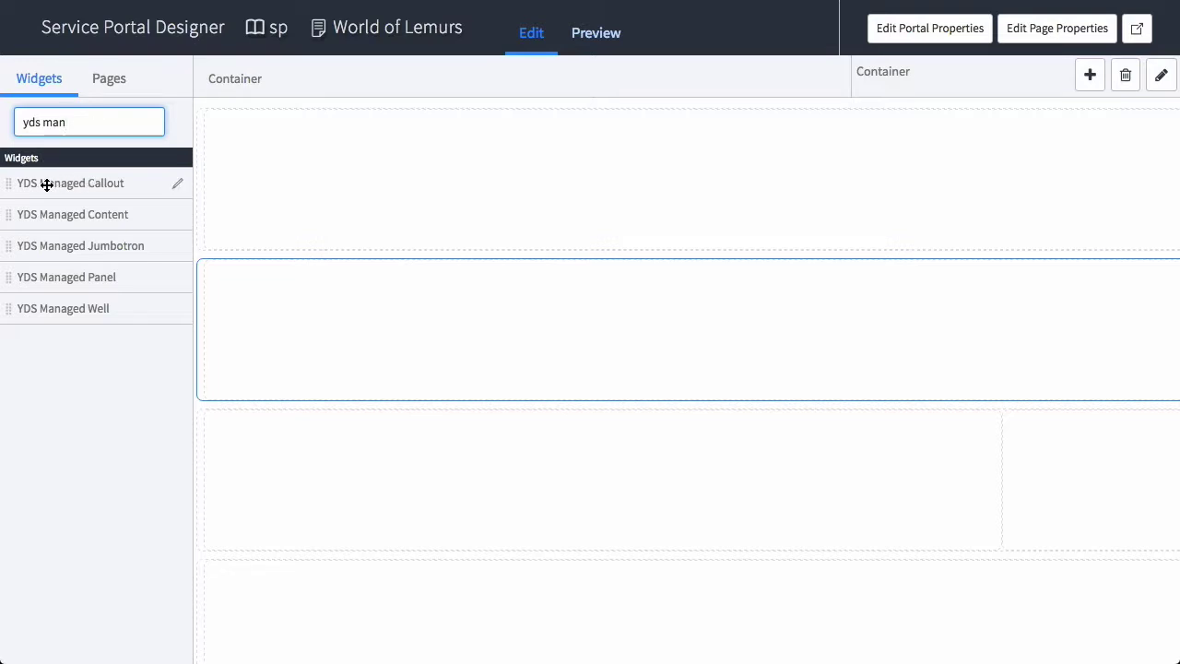
drag(47, 184, 649, 152)
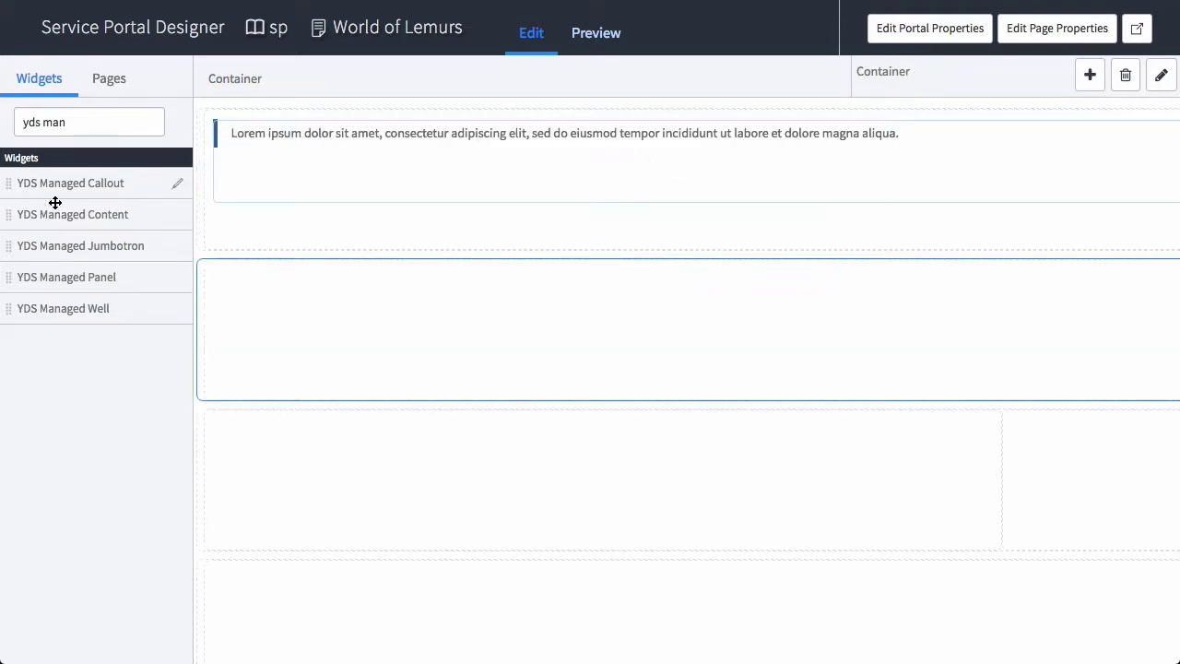
- Place the YDS Managed Jumbotron in the second container and YDS Managed Content in the 9-wide column of the third
drag(59, 246, 631, 305)
scroll(942, 375, down, 1)
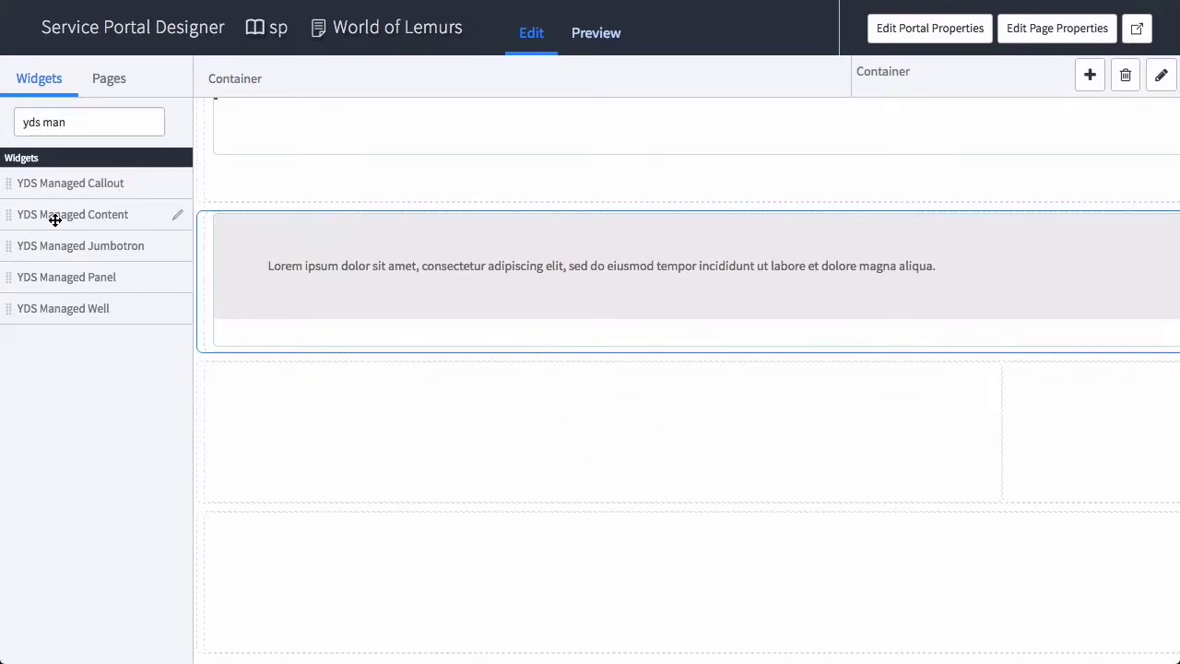
drag(55, 219, 495, 433)
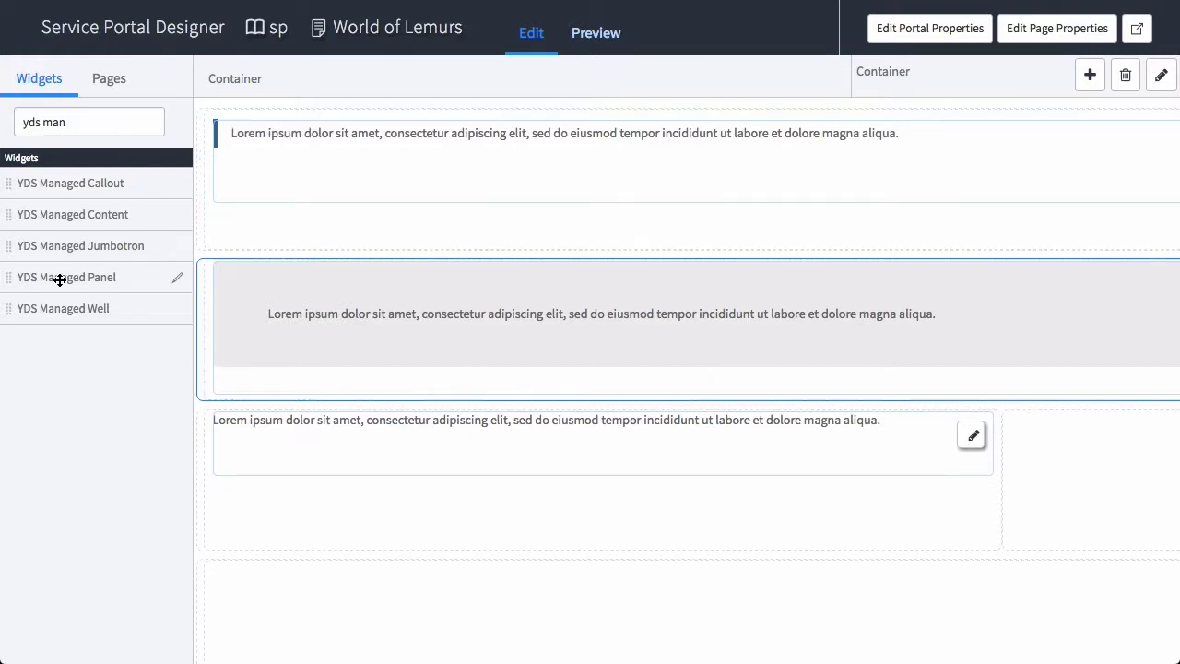
- Place the YDS Managed Panel in the 3-wide column and the YDS Managed Well in the last container
drag(59, 279, 1084, 470)
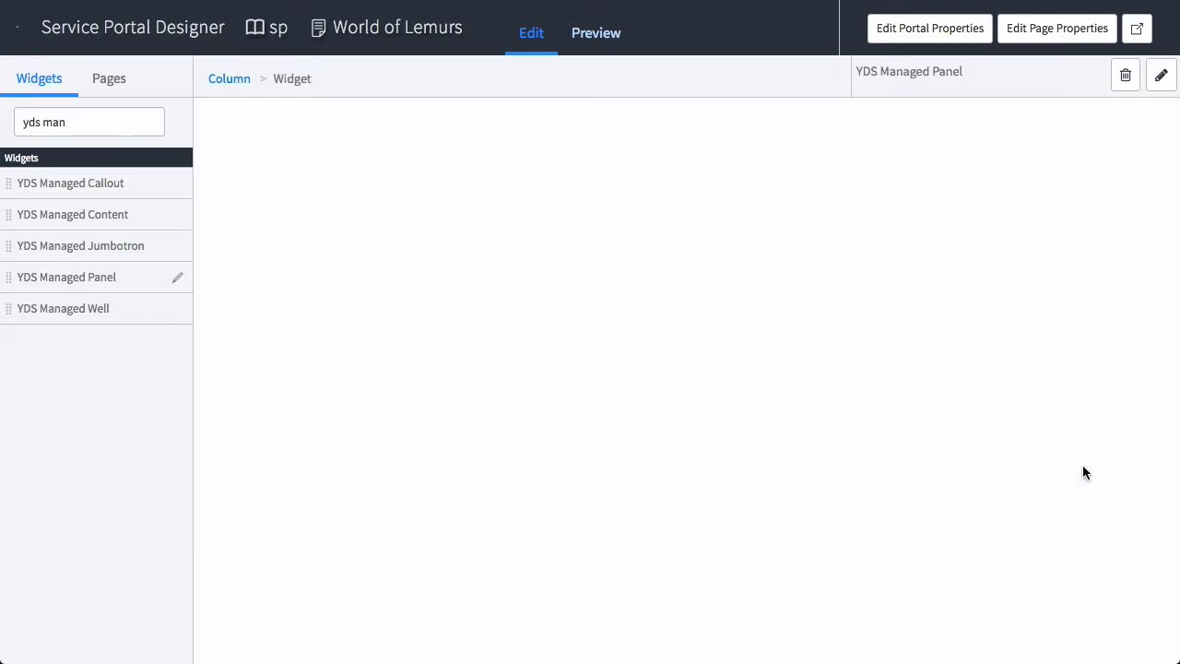
scroll(1010, 383, down, 2)
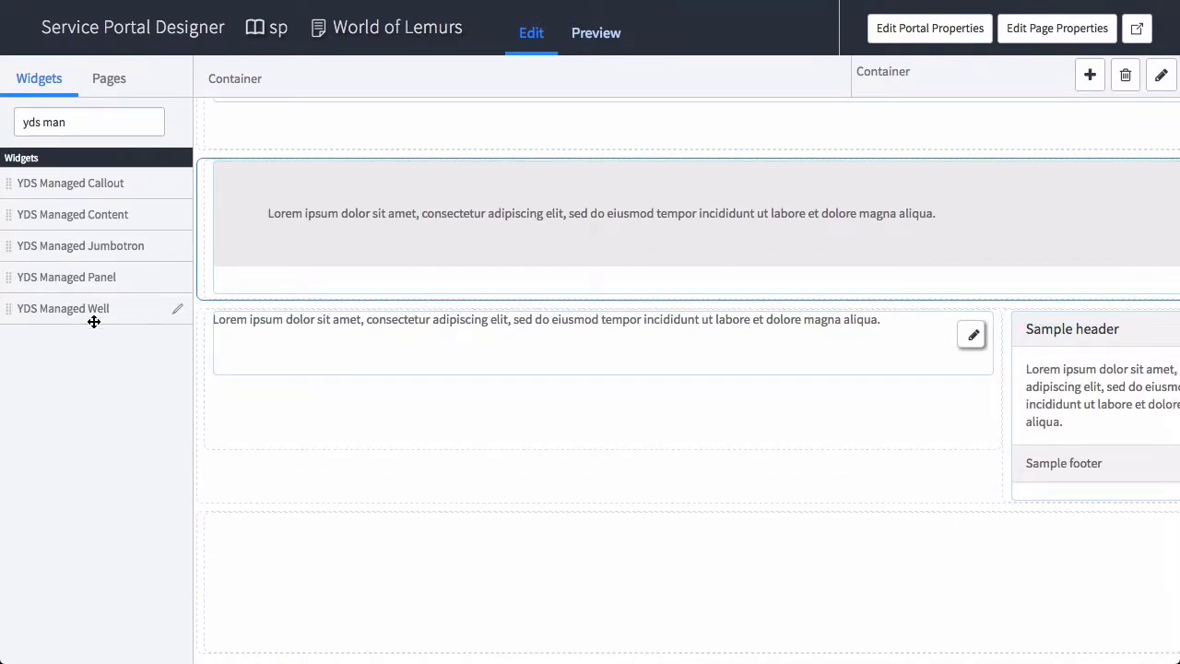
drag(94, 321, 614, 555)
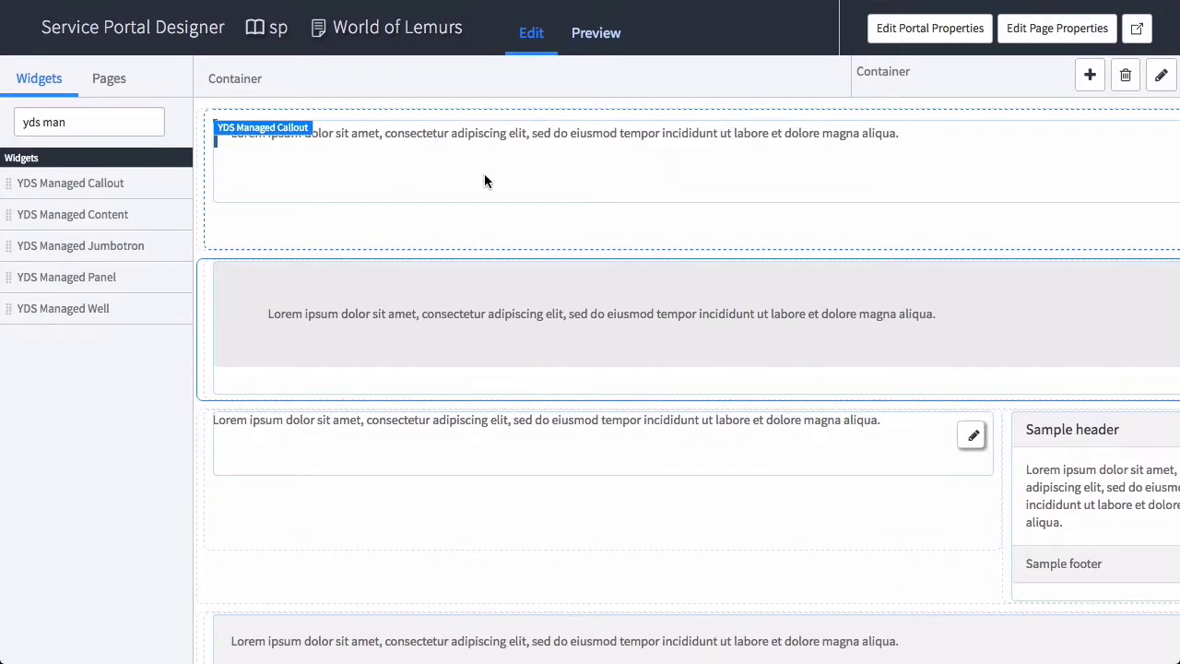
scroll(1014, 356, down, 2)
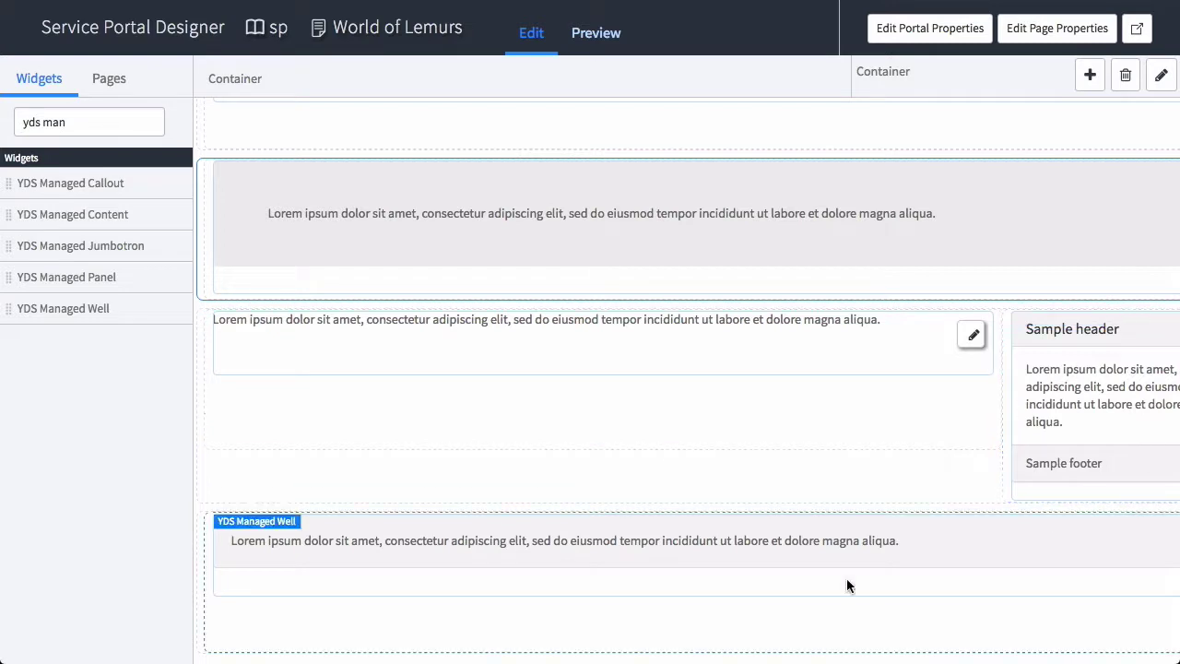
scroll(933, 438, up, 2)
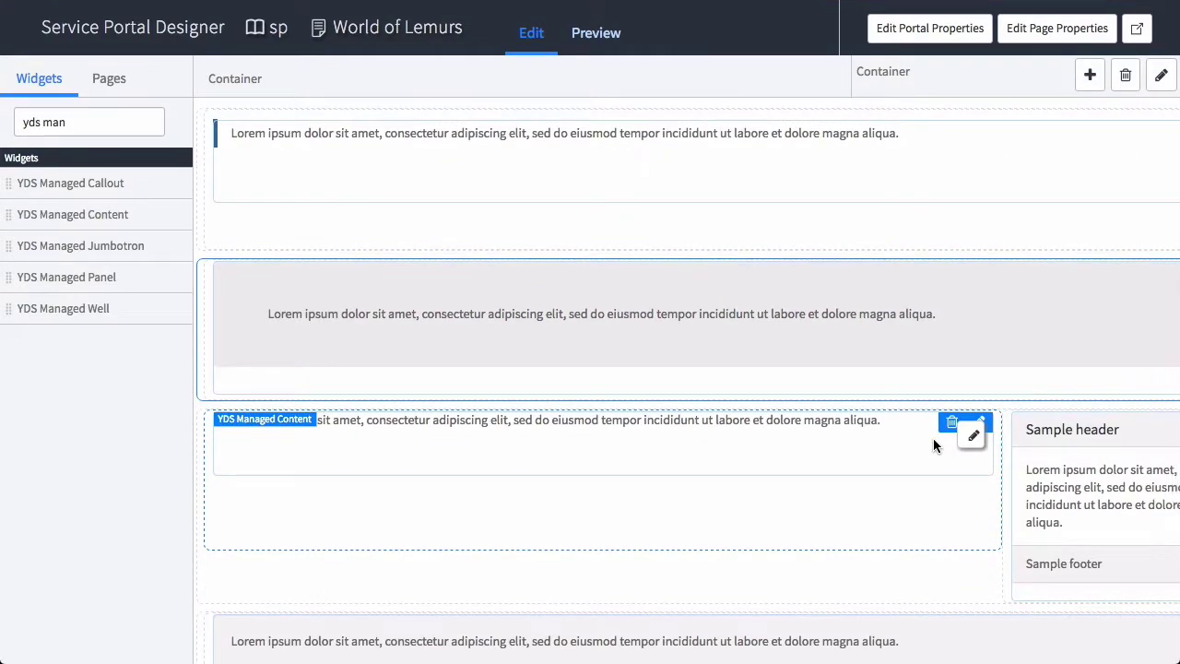
- Open the live page and replace the callout text with "Attention Lemur Admin! Click the pencil icon in the top right of each section to edit content"
click(1139, 28)
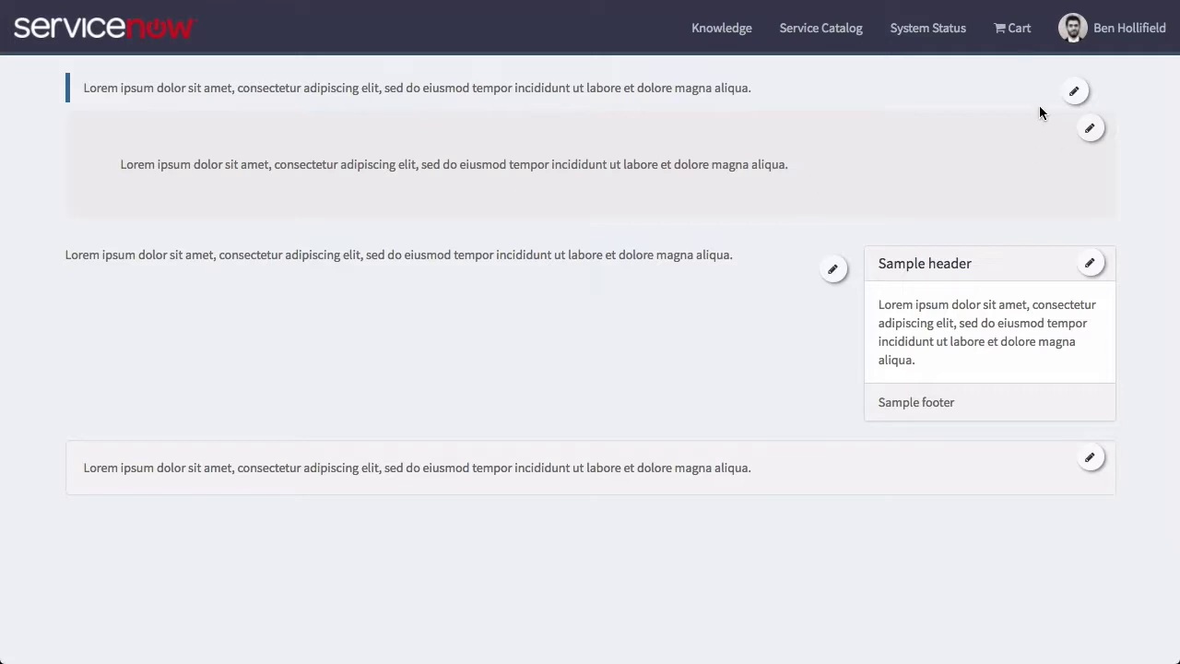
click(1075, 91)
key(super+a)
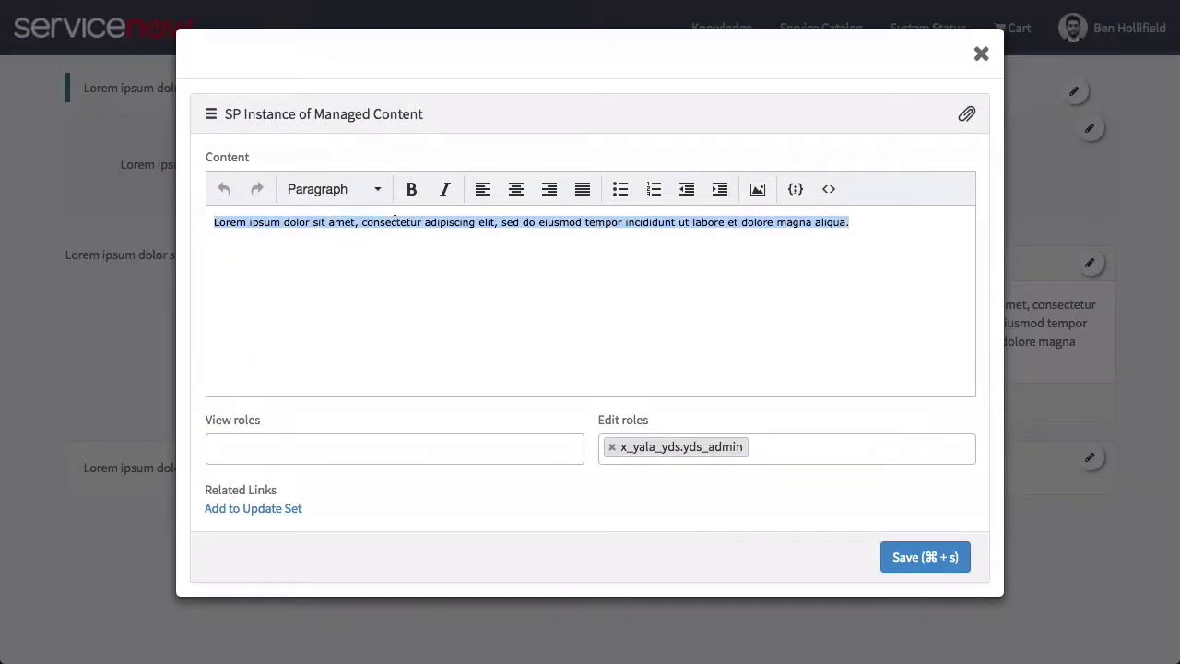
text(Attention Lemur Admin! Click the pencil icon in the top right of each section to edit content)
key(super+s)
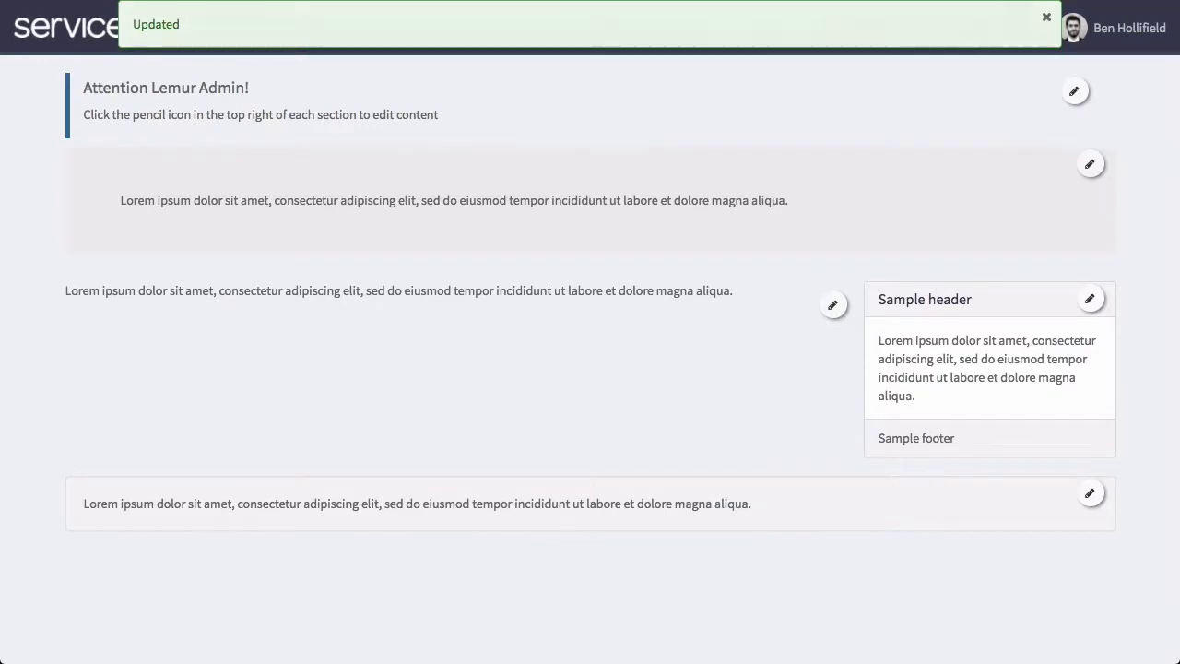
- Replace the jumbotron text with the heading "Welcome to the World of Lemurs" and the line "A world of adventure awaits!", and save it
click(1089, 164)
key(super+a)
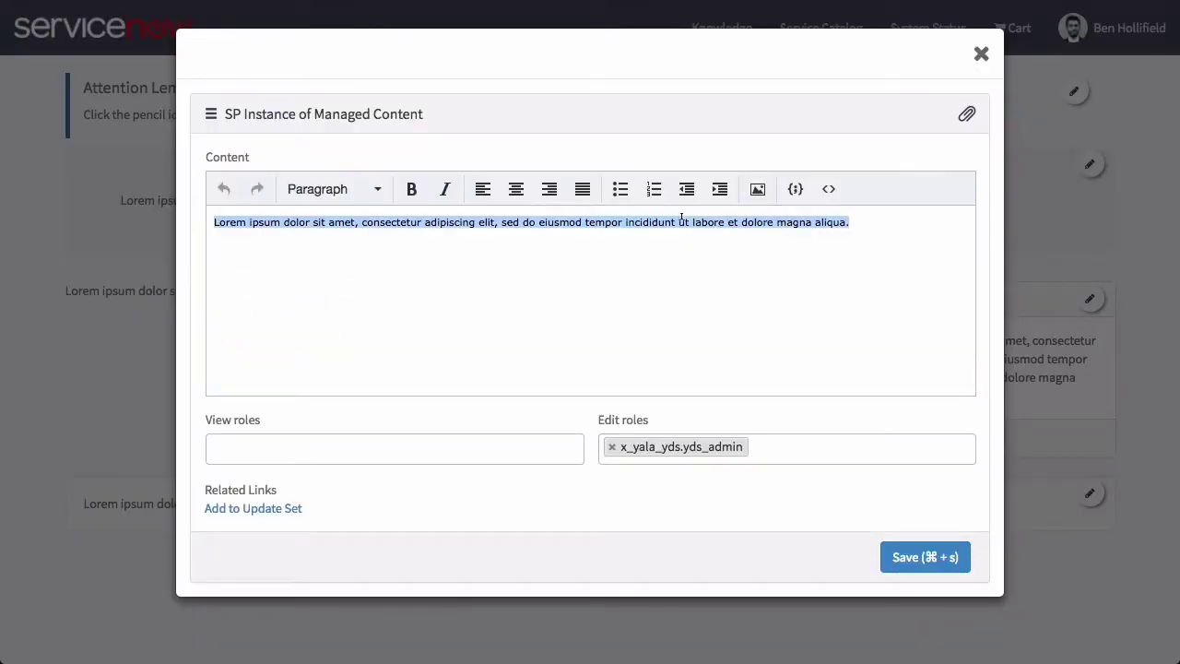
text(Welcome to the World of Lemurs A world of adventure awaits!)
key(super+s)
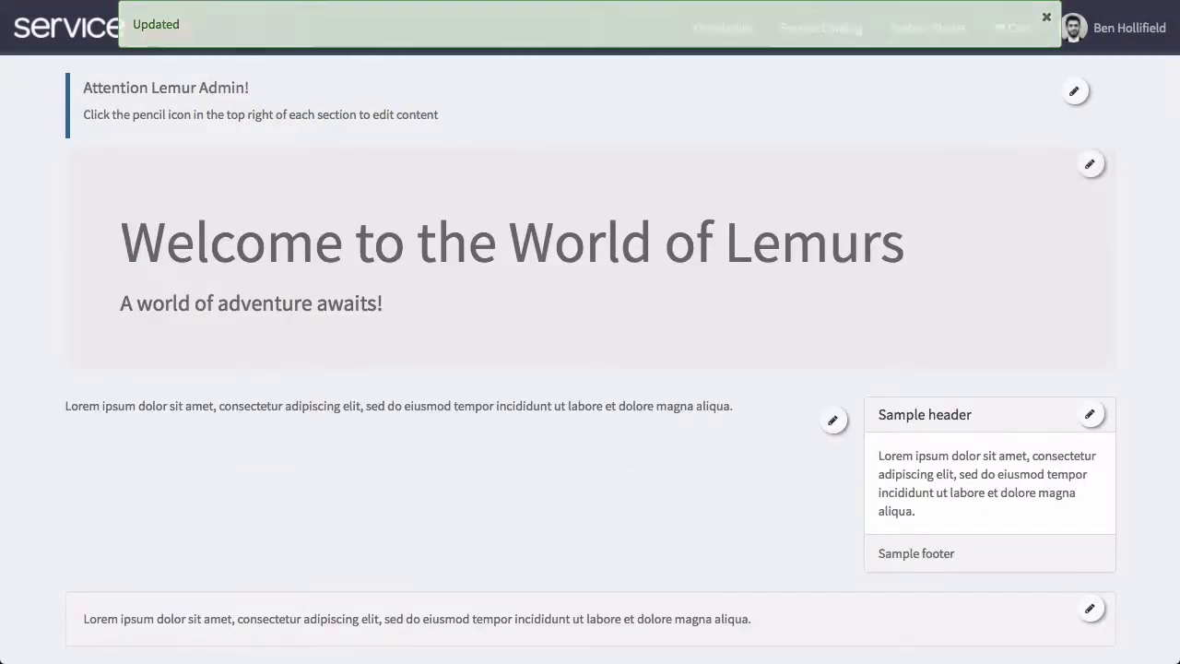
- Replace the managed content placeholder text in the wide column with the copied lemur facts article and save it
click(832, 419)
key(super+a)
key(super+v)
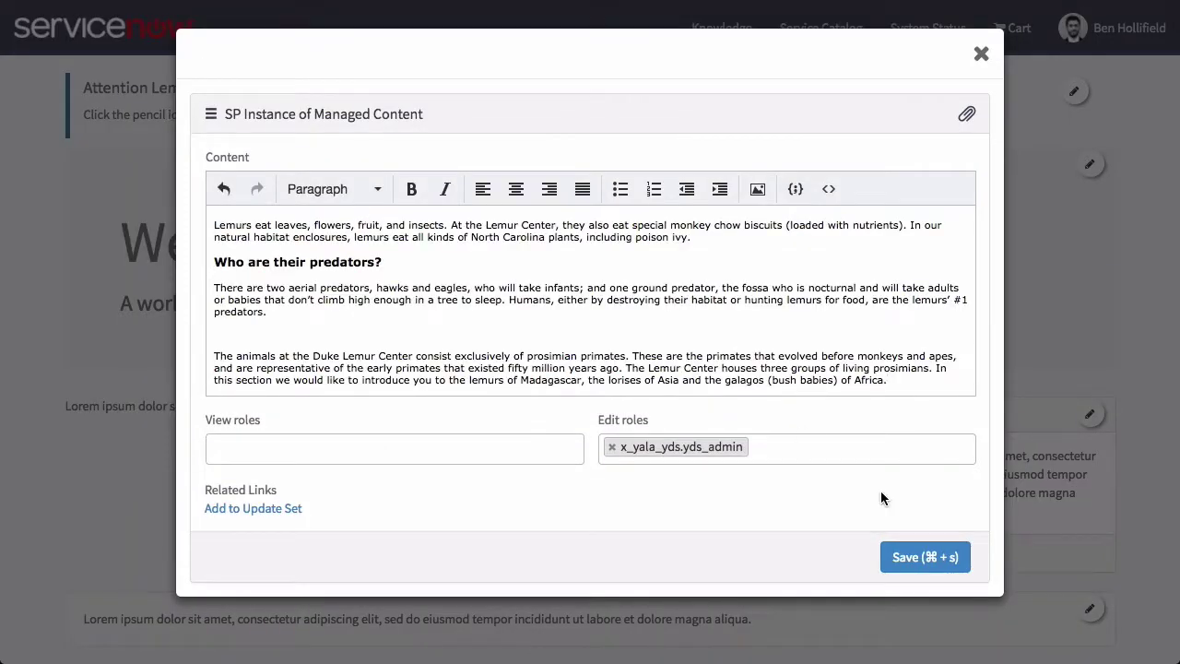
click(917, 557)
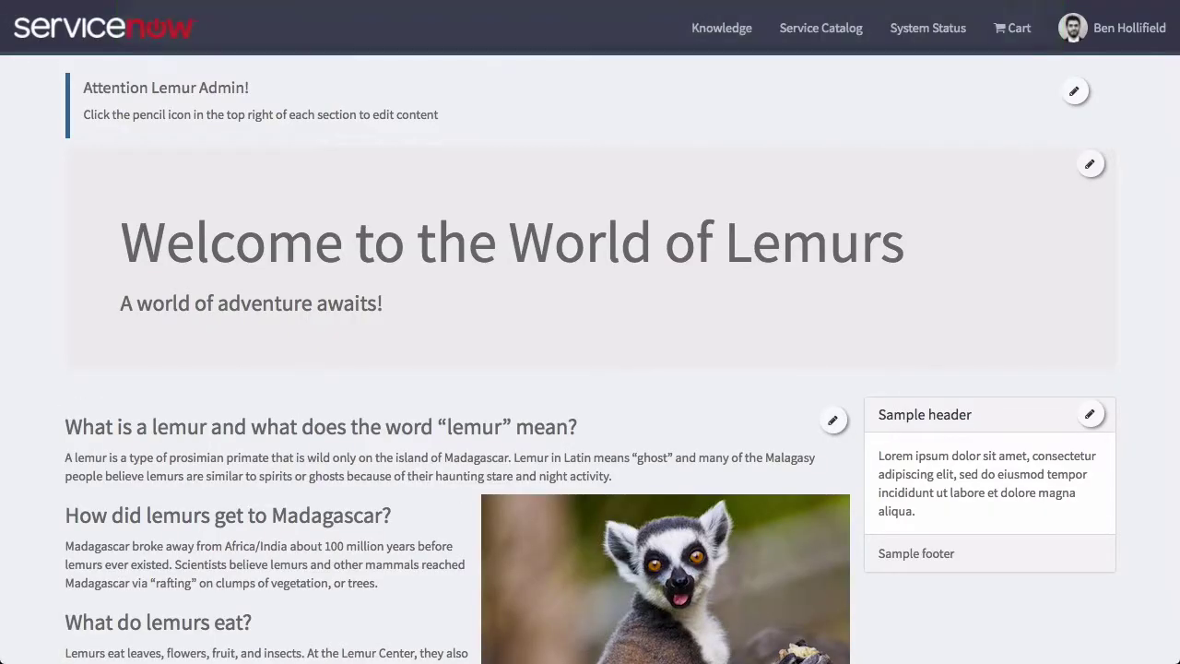
- Set the managed panel's header to "Lemur Facts" and replace its placeholder content with the copied list of lemur facts
click(1089, 414)
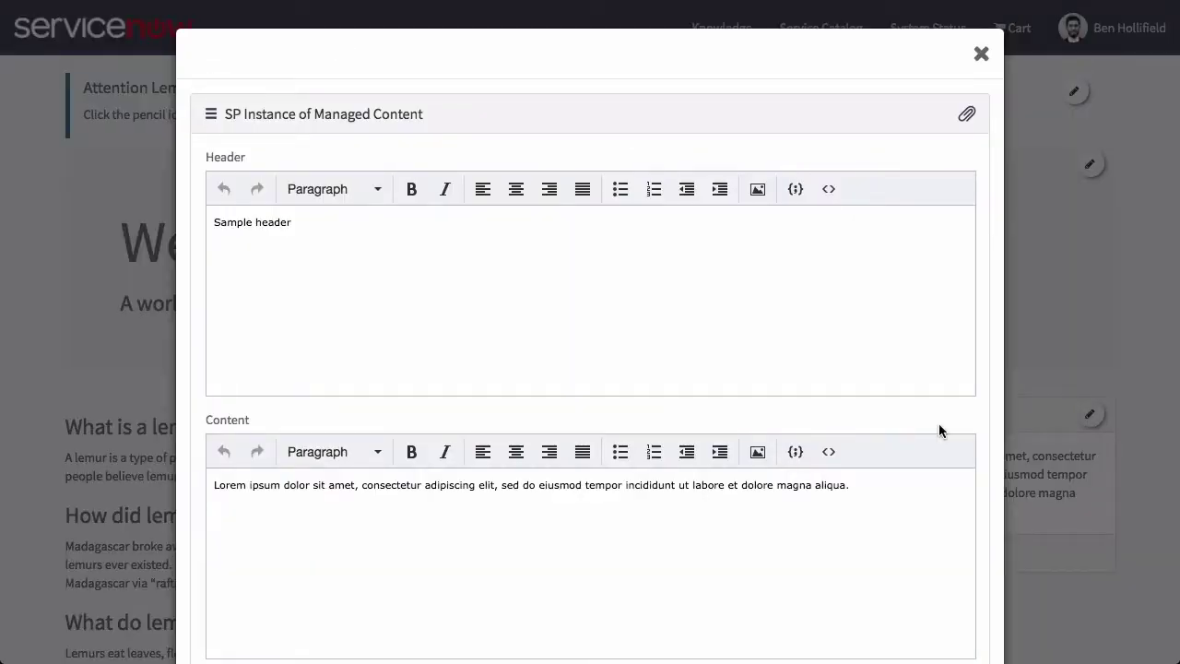
click(534, 271)
key(super+a)
text(Lemur Fact)
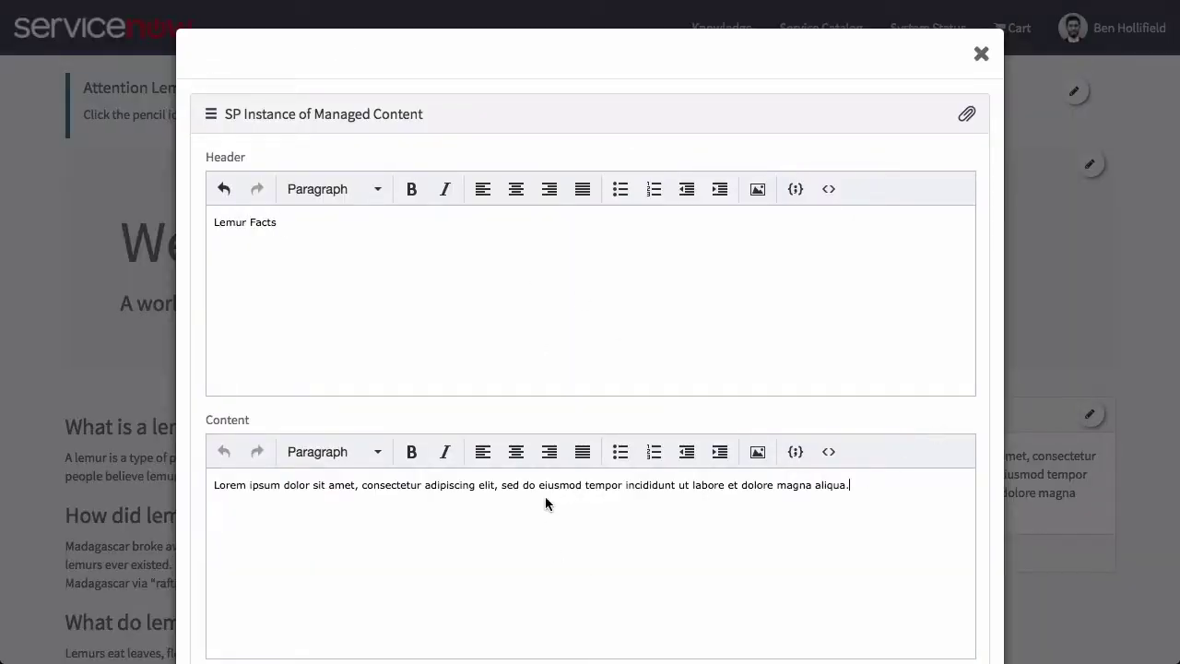
key(super+a)
key(super+v)
- Clear the sample footer text from the Lemur Facts panel and save the panel
scroll(439, 486, down, 5)
click(439, 486)
key(super+a)
key(BackSpace)
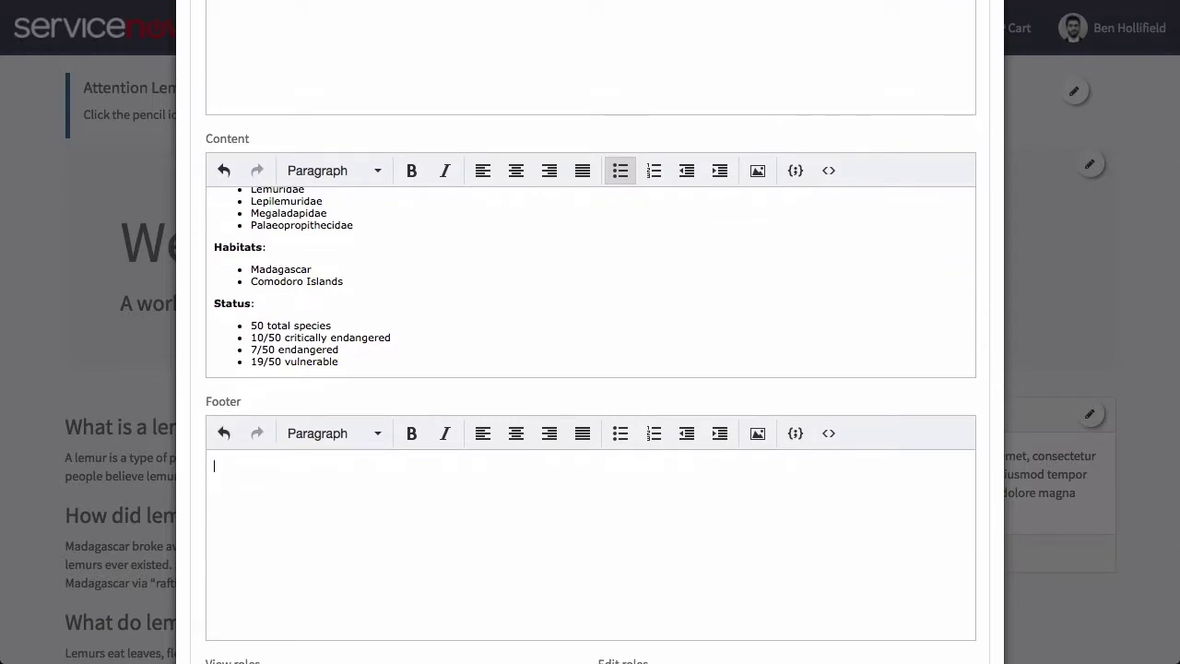
scroll(988, 497, down, 5)
click(926, 596)
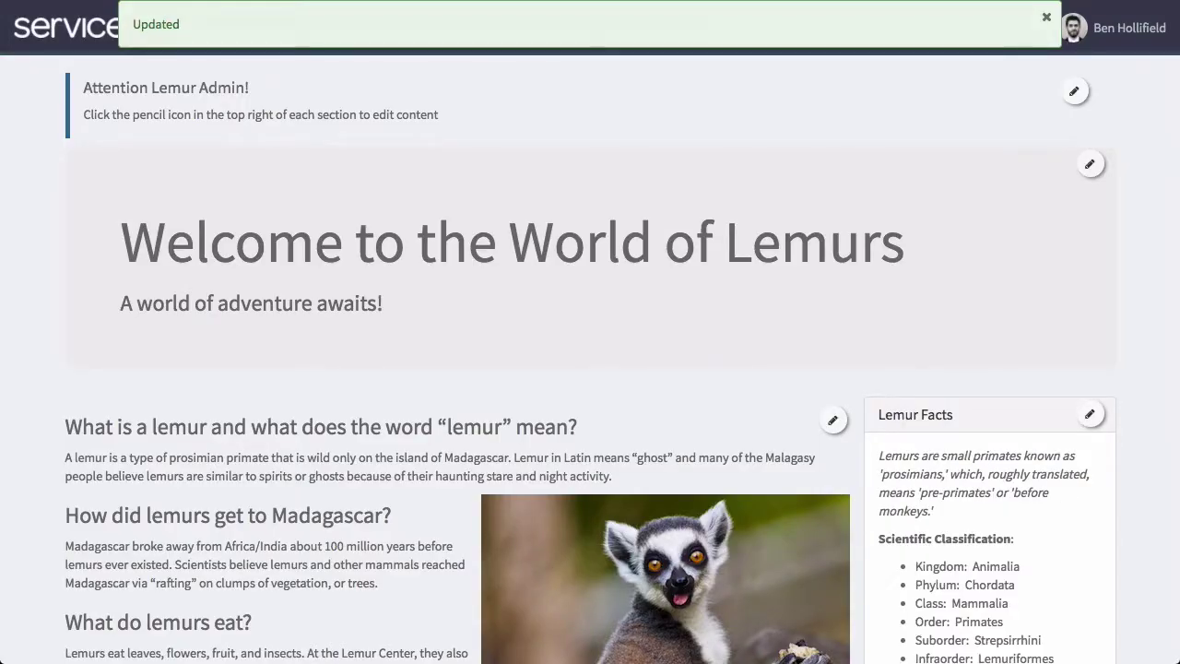
- Replace the bottom well's text with "Credit to the Duke Lemur Center and Wikipedia for all facts listed on this page", keeping both links, and save
scroll(1149, 515, down, 5)
click(1090, 607)
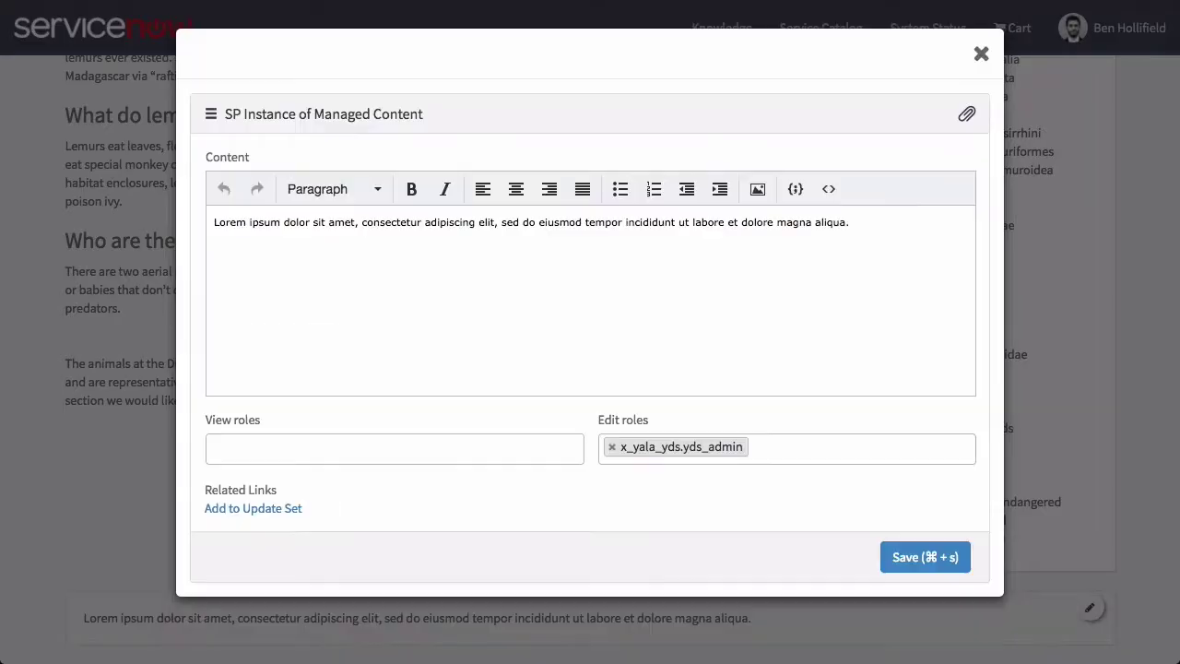
click(707, 222)
key(super+a)
text(Credit to the Duke Lemur Center and Wikipedia for all facts listed on this page)
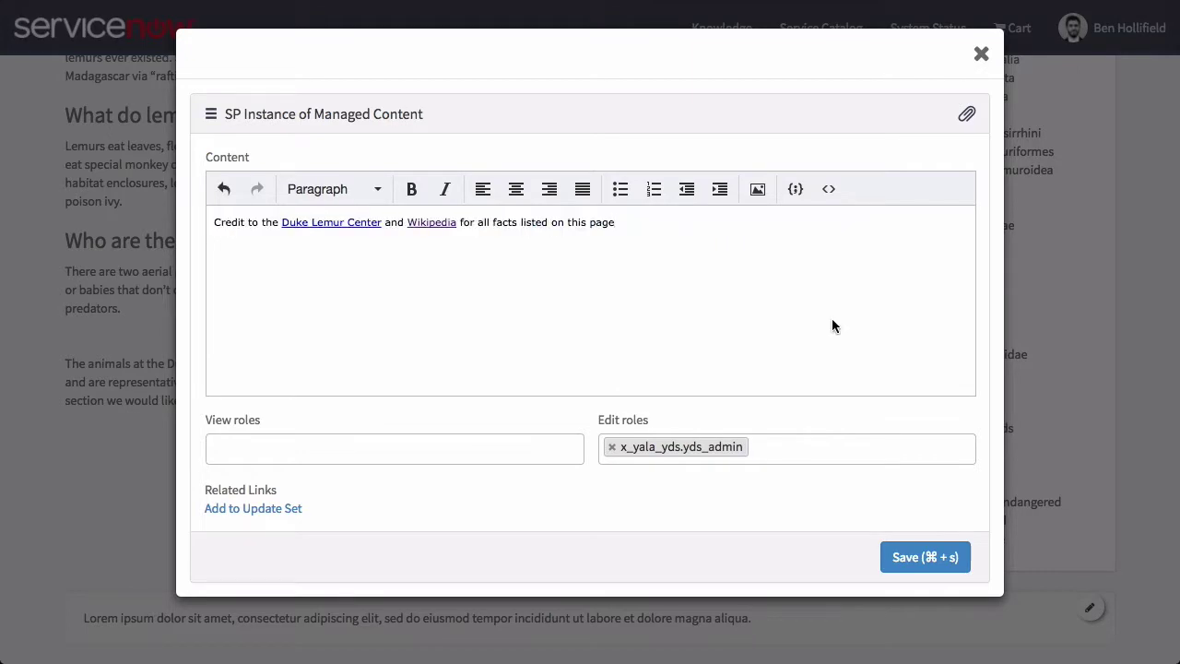
click(923, 549)
- Review the filled page from the admin callout down to the credit line
scroll(1141, 557, down, 2)
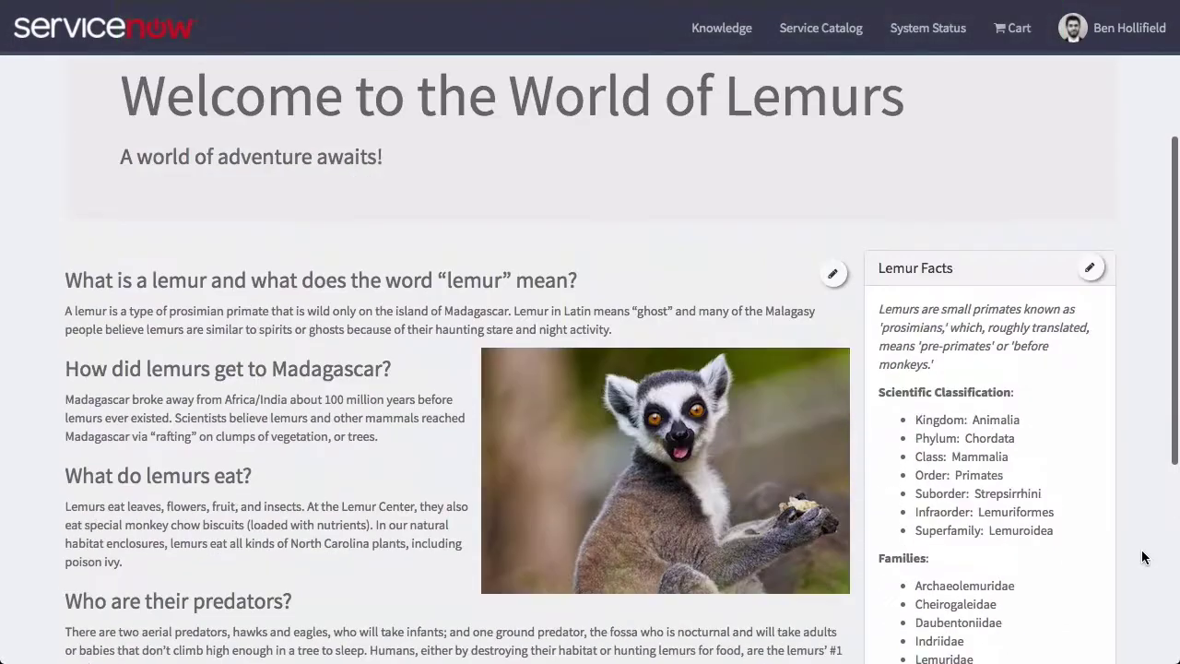
scroll(1141, 557, up, 2)
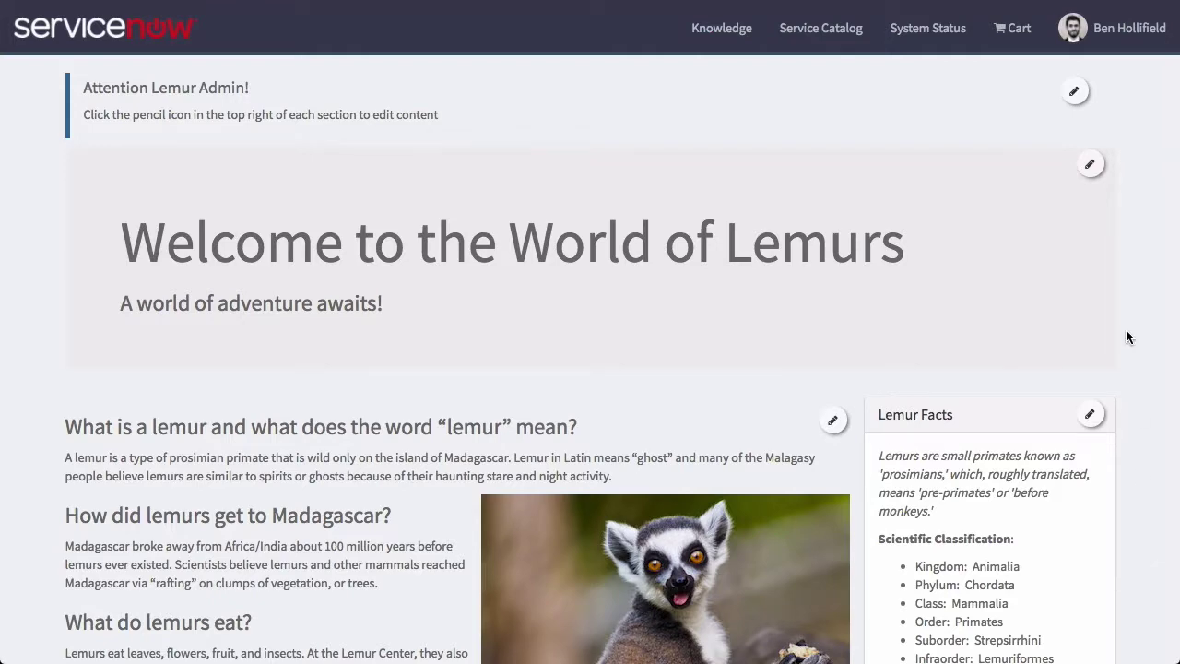
scroll(1125, 332, down, 5)
scroll(1126, 336, up, 3)
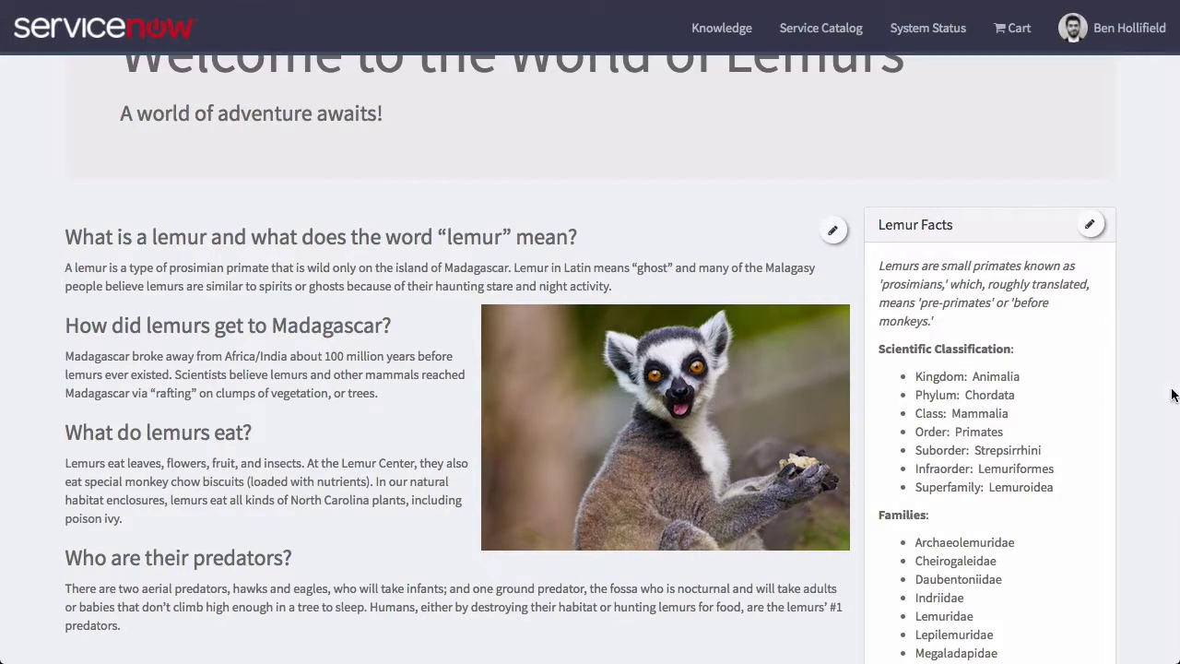
scroll(1137, 372, down, 4)
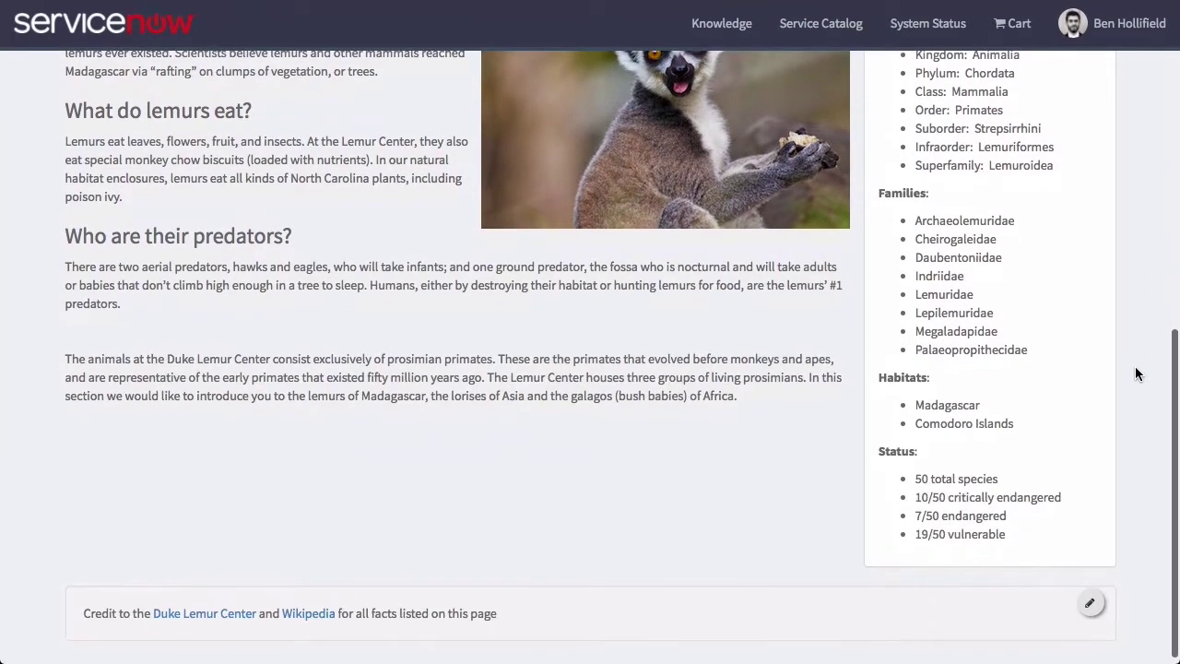
scroll(708, 601, up, 5)
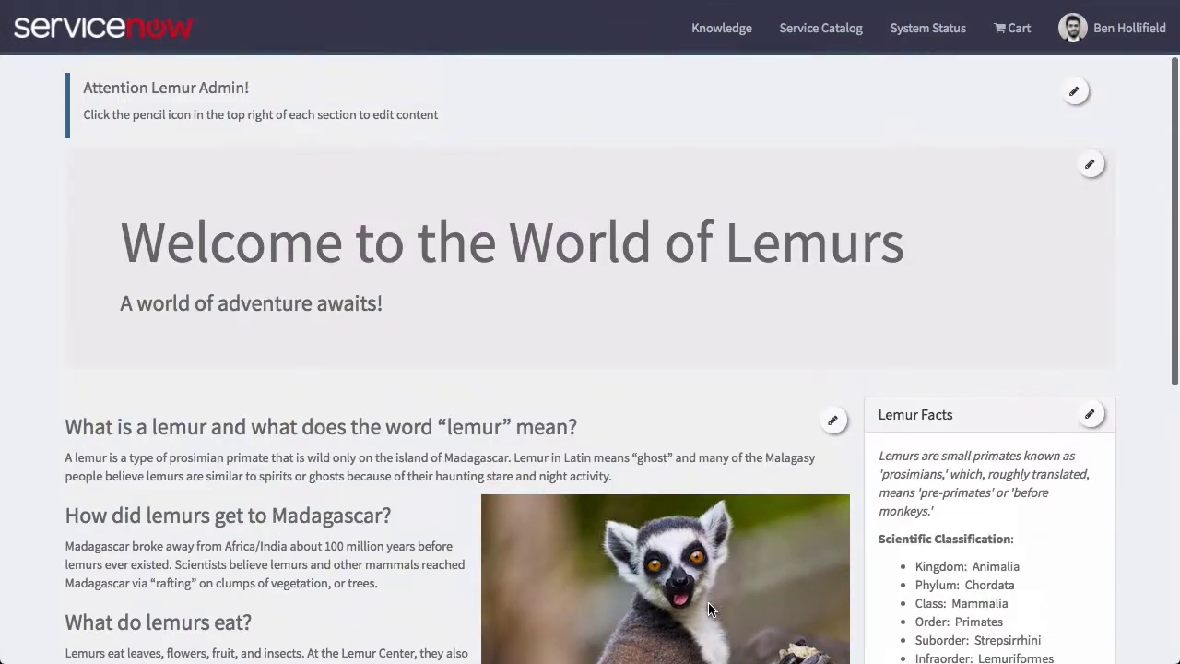
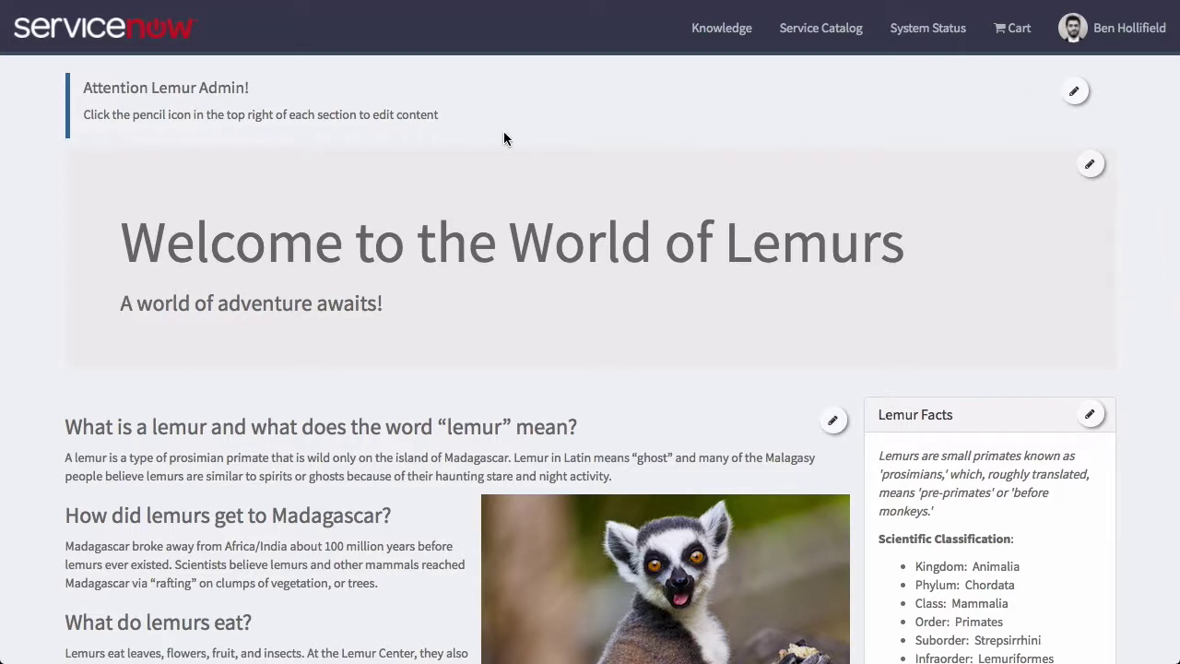
- Restrict viewing of the "Attention Lemur Admin!" callout to the lemur_admin role and save it
click(1074, 94)
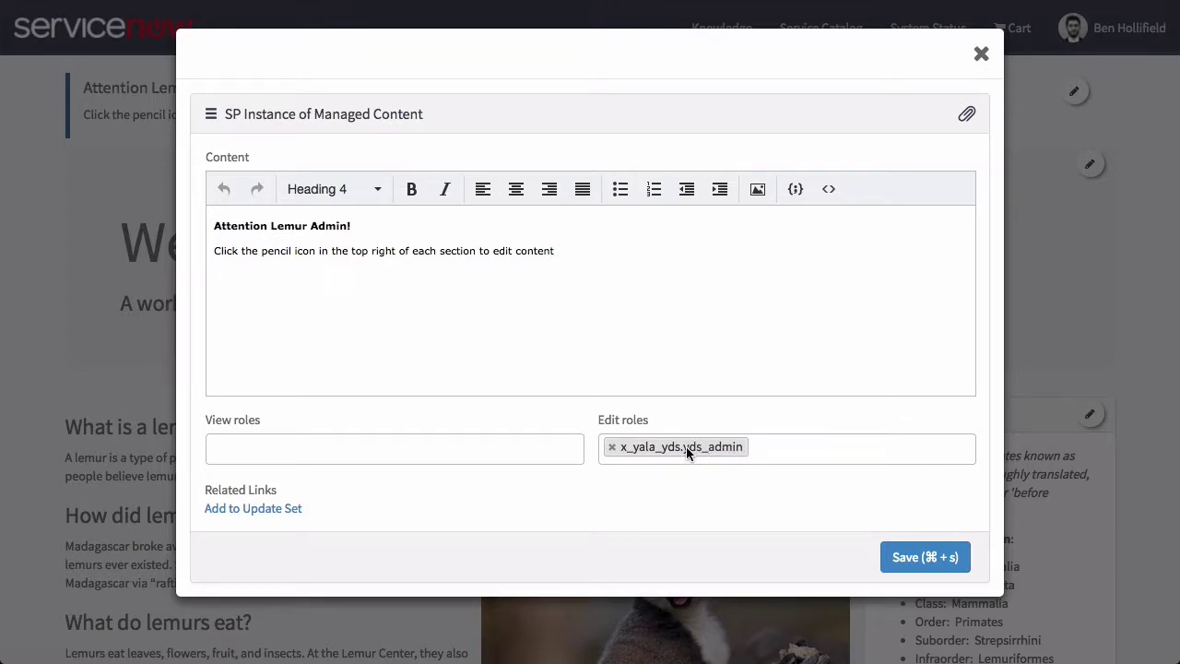
click(473, 449)
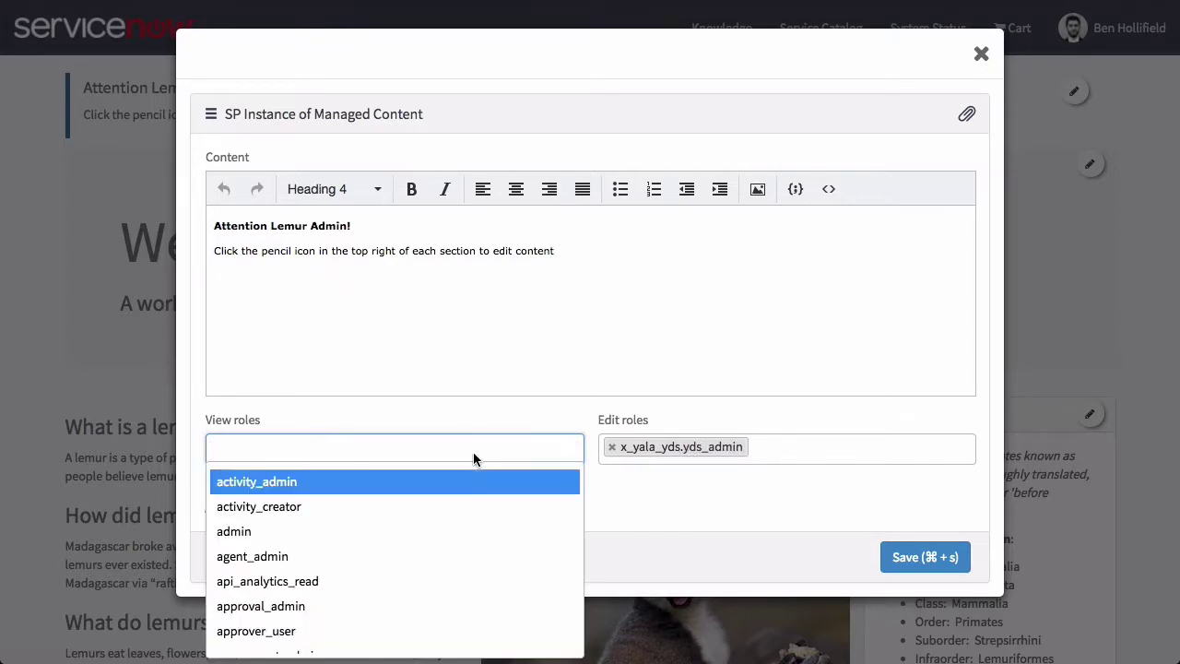
text(lemu)
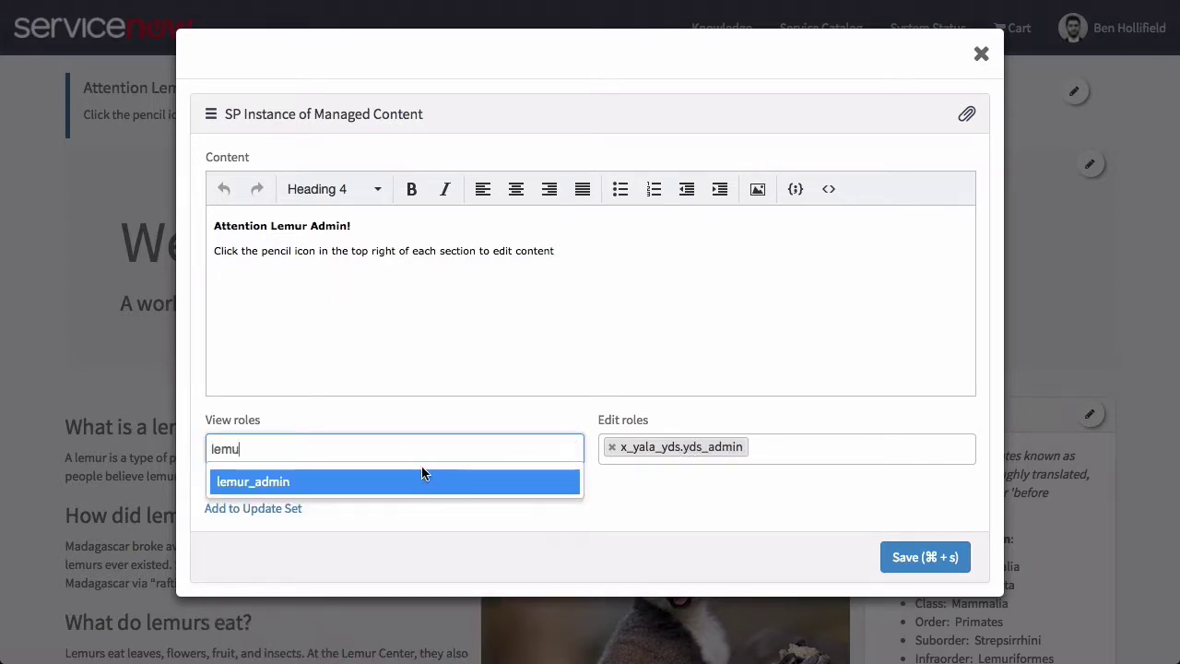
click(407, 475)
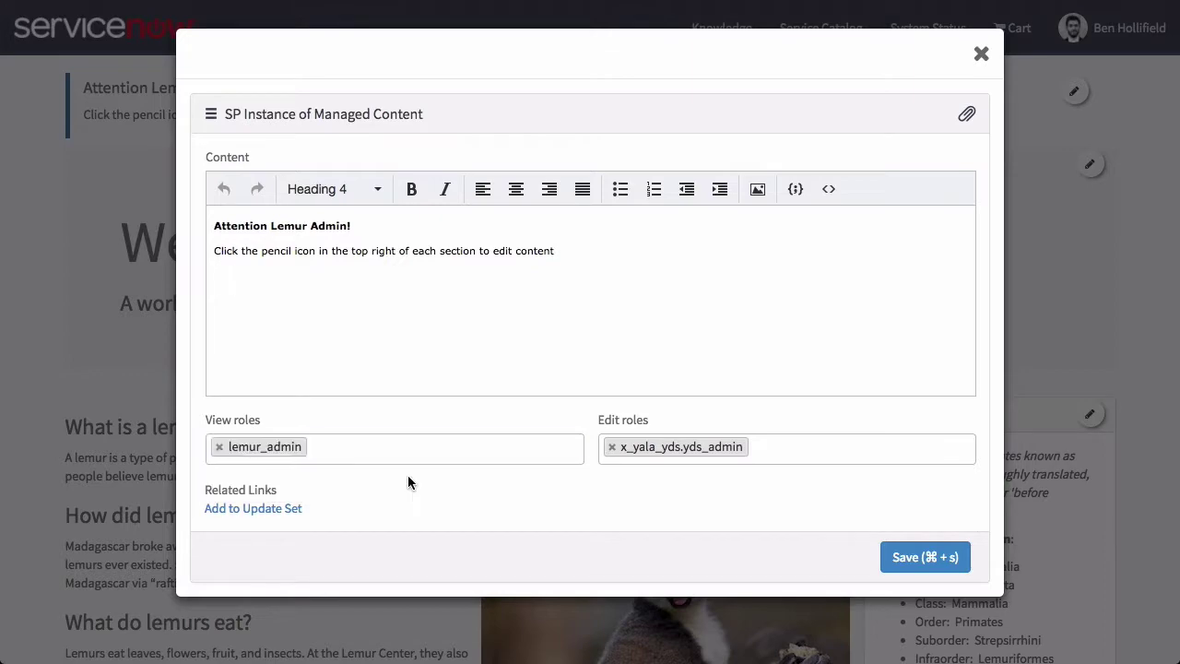
click(931, 559)
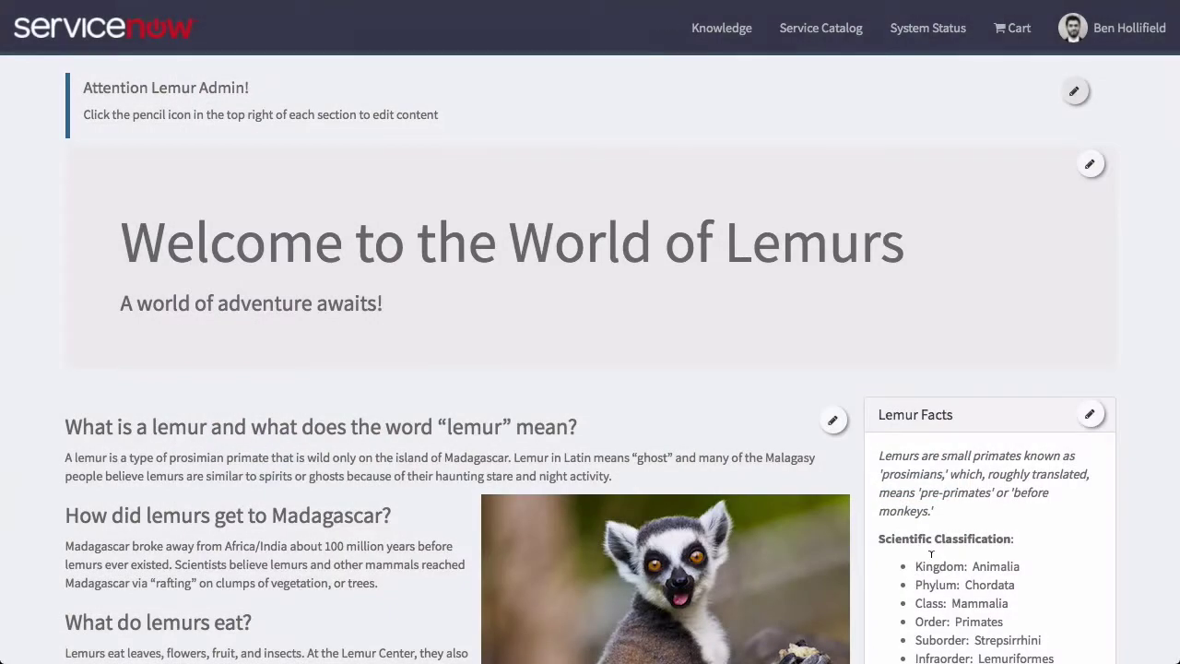
- Replace the welcome jumbotron's edit role with lemur_admin and save it
click(1090, 168)
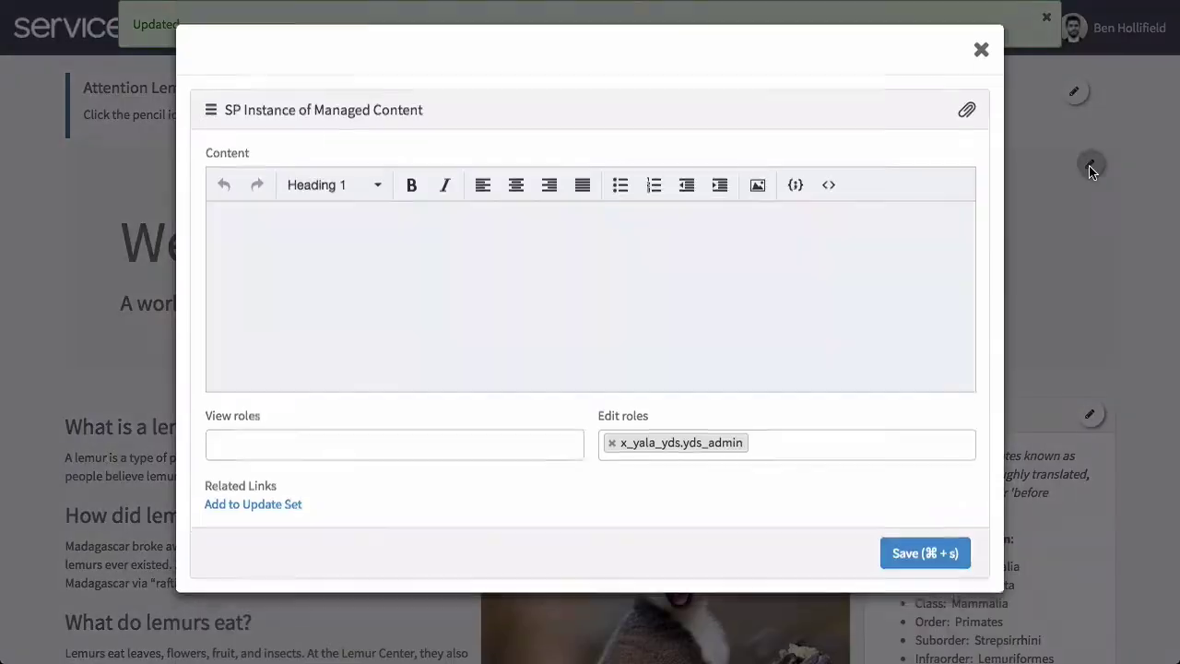
click(781, 448)
key(BackSpace)
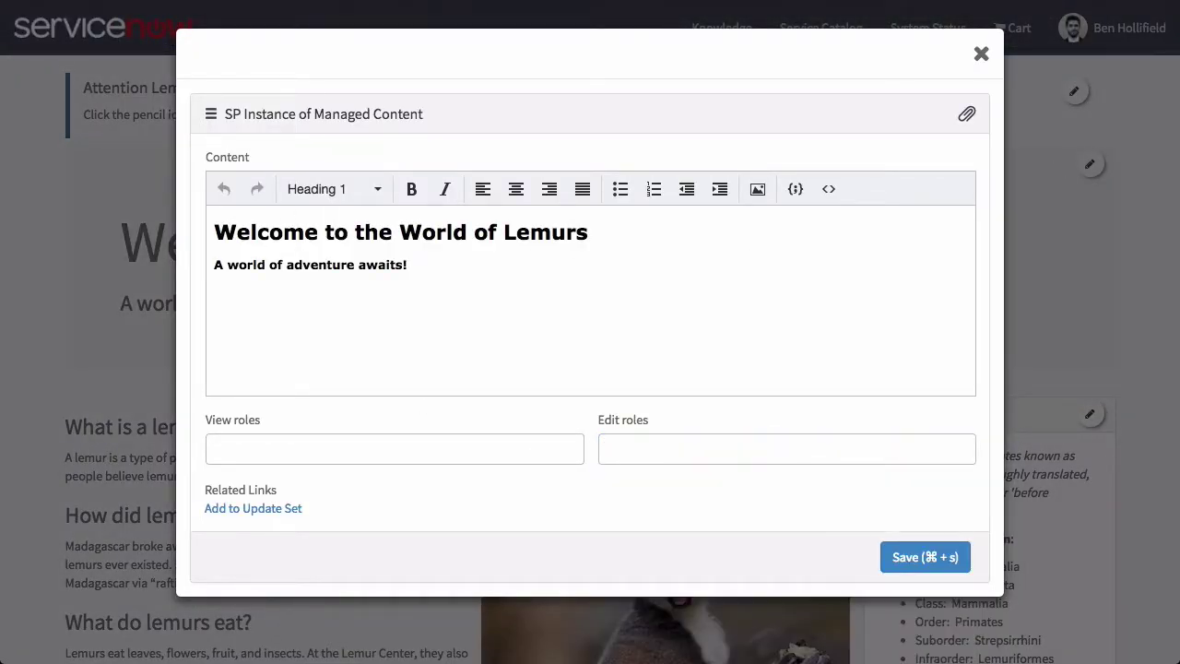
text(lem)
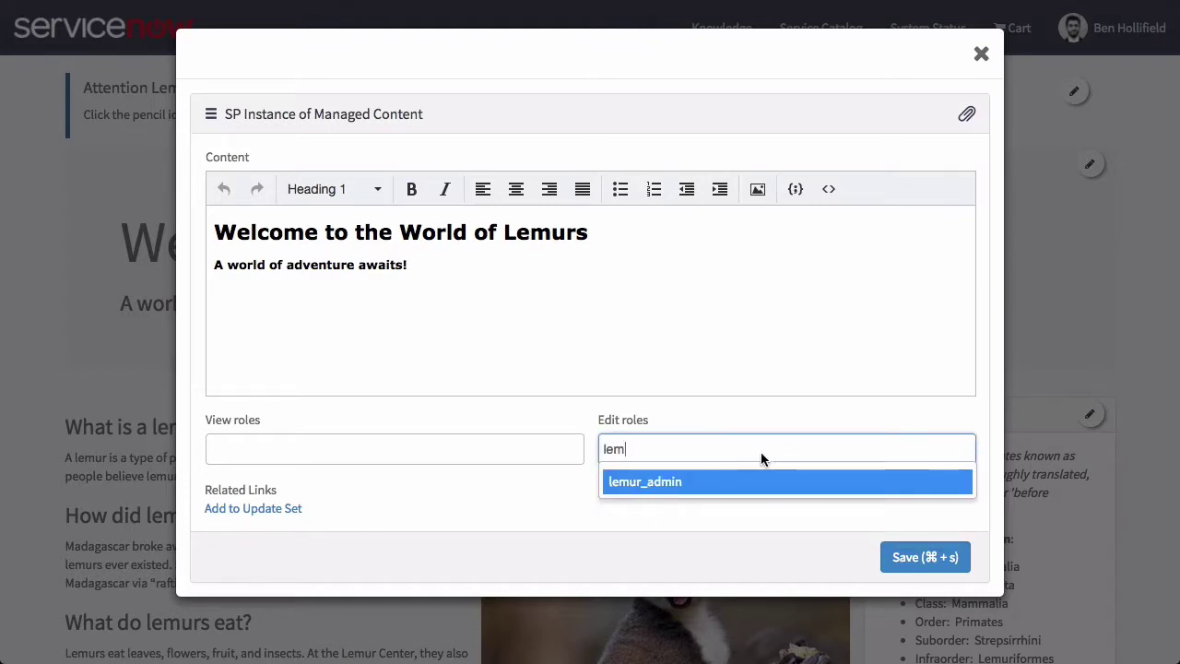
click(665, 481)
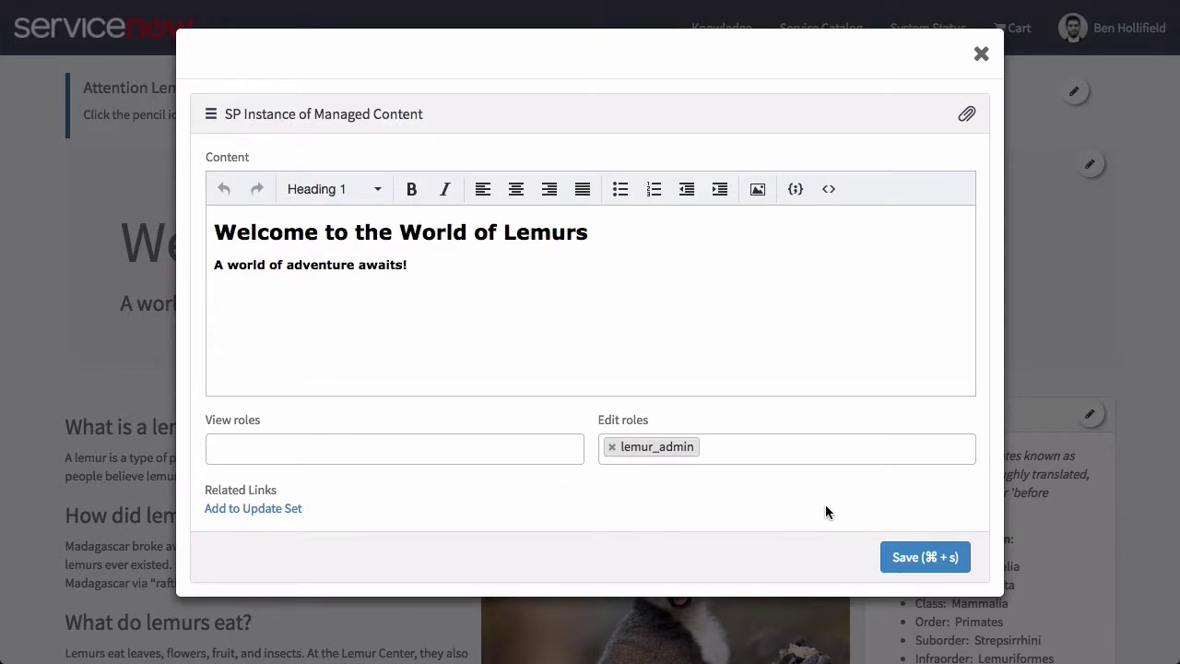
click(917, 556)
- Set lemur_admin as the edit role of the main lemur article section and save it
scroll(1032, 418, down, 5)
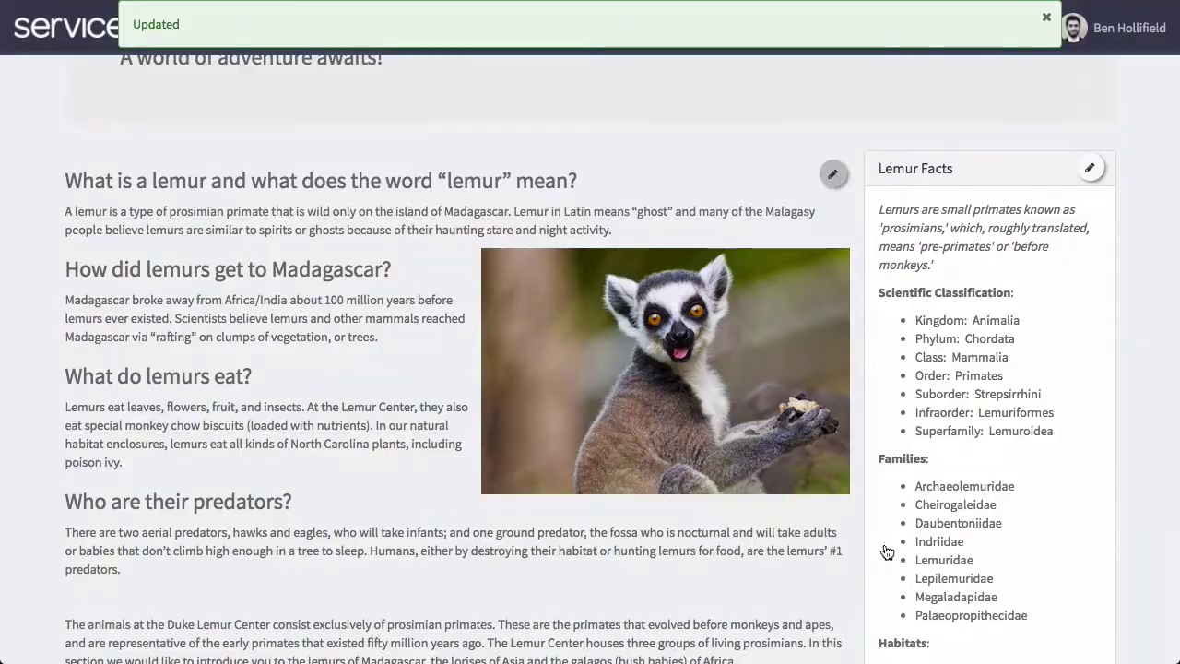
click(832, 171)
text(lemur)
key(Return)
click(925, 556)
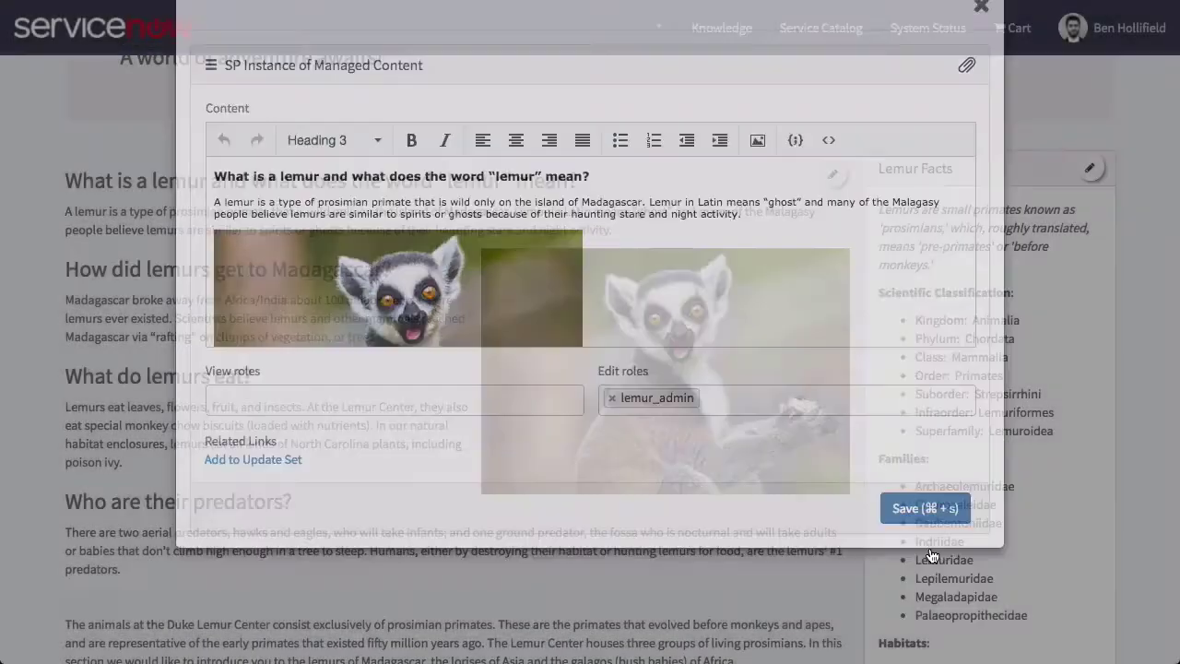
- Set lemur_admin as the edit role of the Lemur Facts panel and save it
click(1091, 168)
scroll(974, 526, down, 5)
click(803, 531)
text(lemur)
key(Return)
click(924, 632)
- Set lemur_admin as the edit role of the credit well at the end of the page and save it
scroll(1106, 406, down, 5)
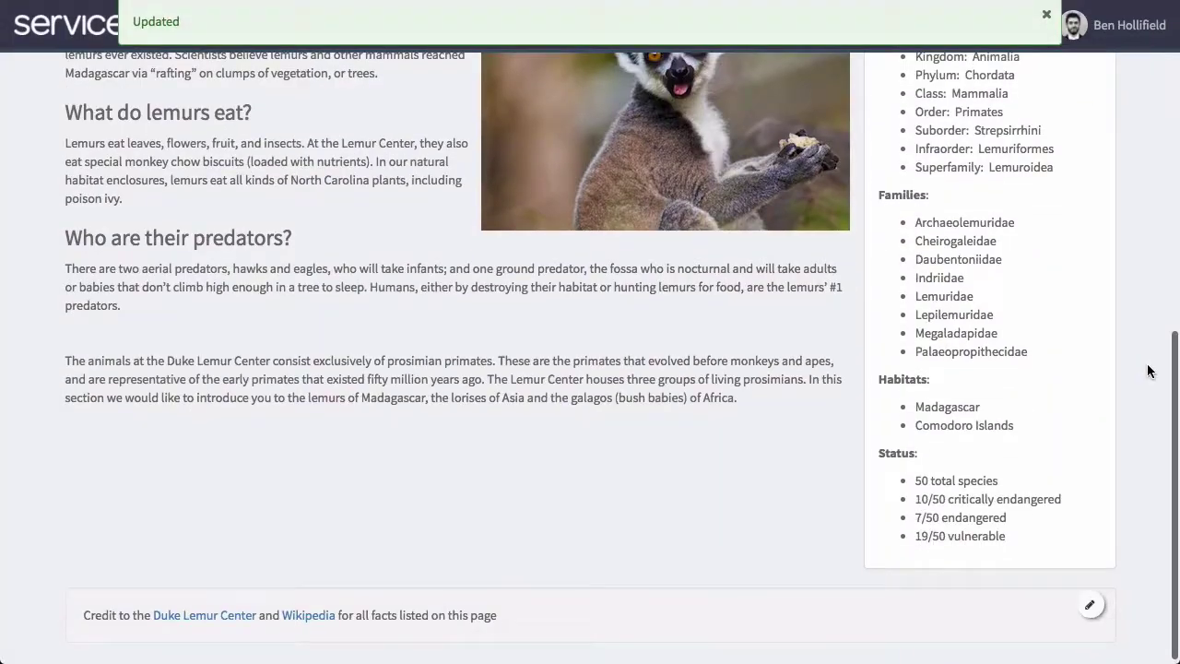
click(1089, 607)
click(777, 447)
text(lemur_admin)
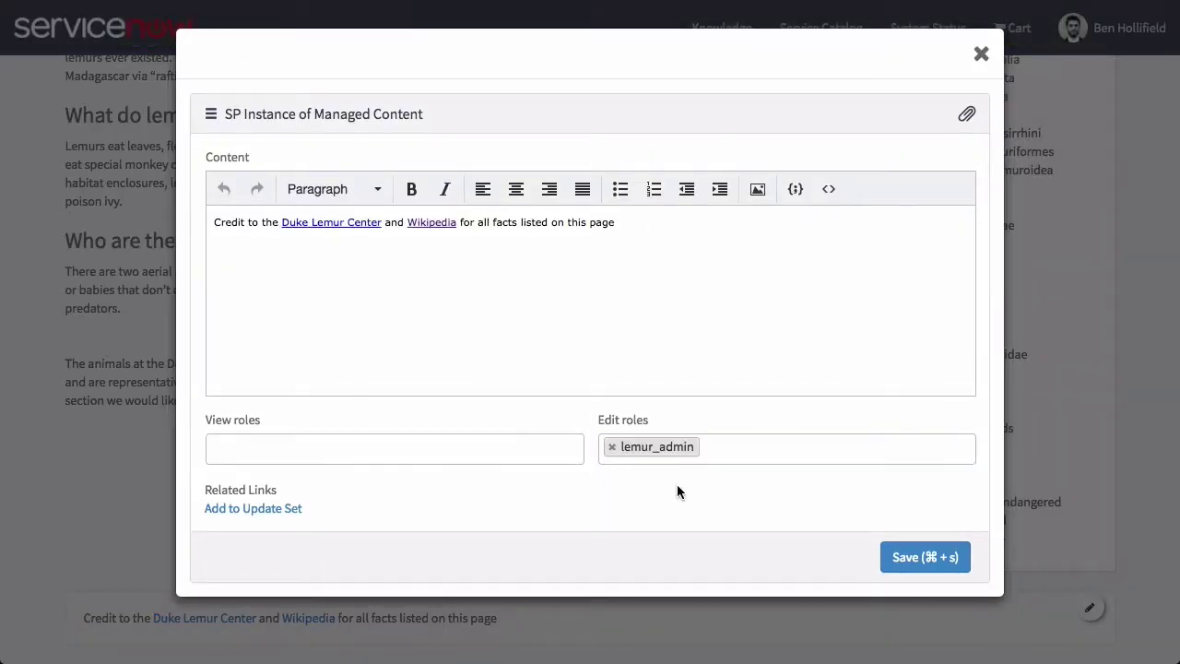
click(679, 490)
click(899, 556)
scroll(1122, 343, up, 10)
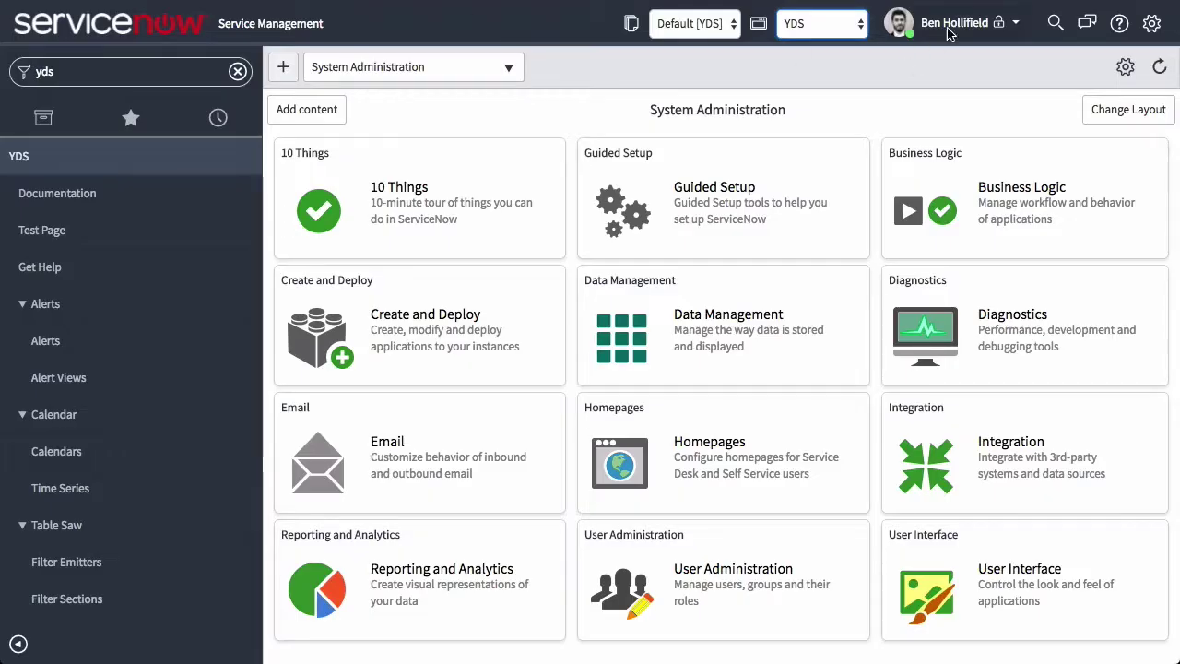
- Impersonate the ordinary employee from the recent impersonations and check which sections and edit controls the lemur page offers
click(1020, 25)
click(963, 80)
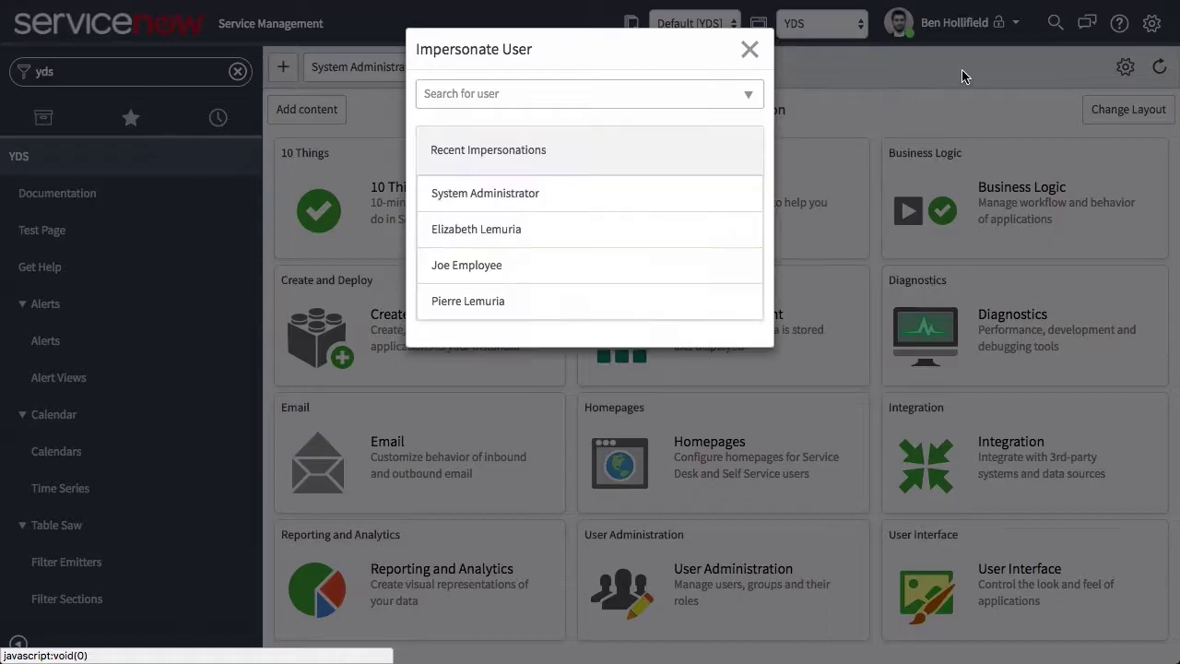
click(482, 264)
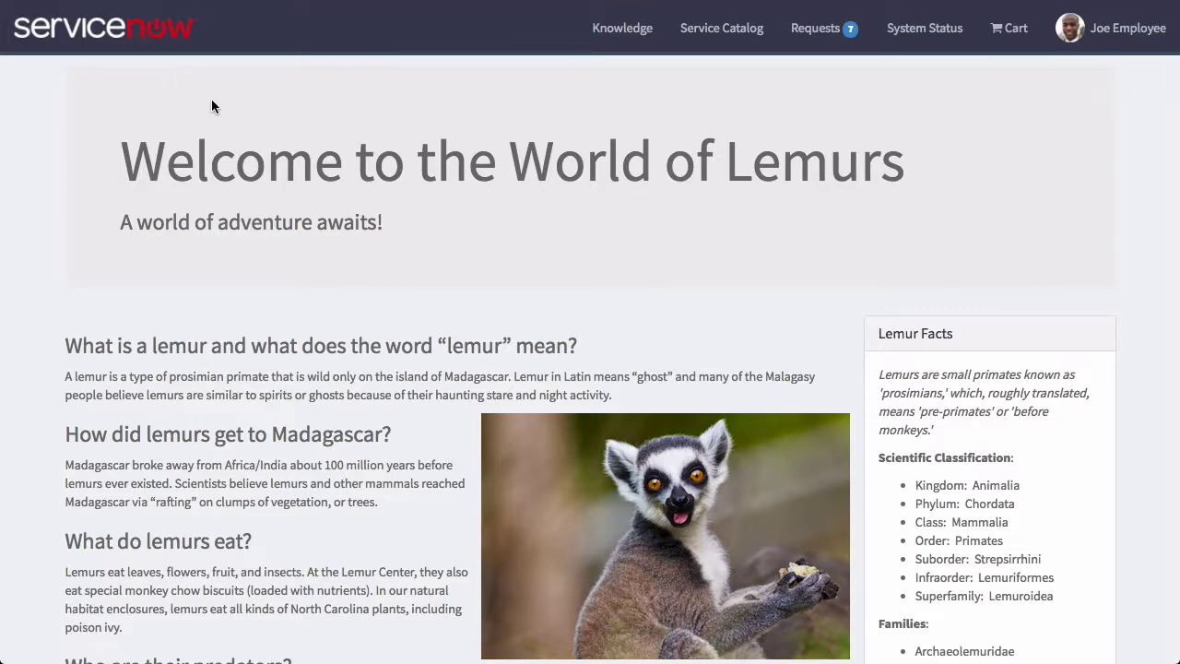
scroll(290, 160, down, 5)
scroll(290, 161, up, 3)
scroll(290, 161, up, 2)
scroll(1121, 159, up, 2)
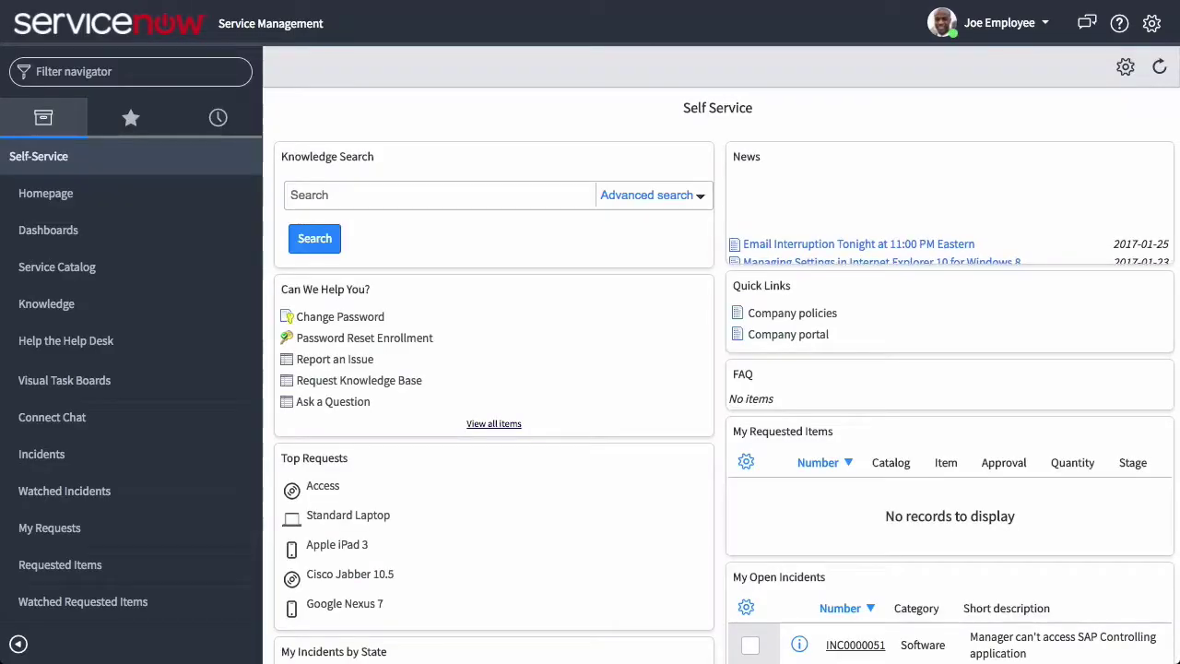
- Impersonate the lemur administrator from the recent impersonations and check the callout and edit controls across the lemur page
click(999, 22)
click(998, 89)
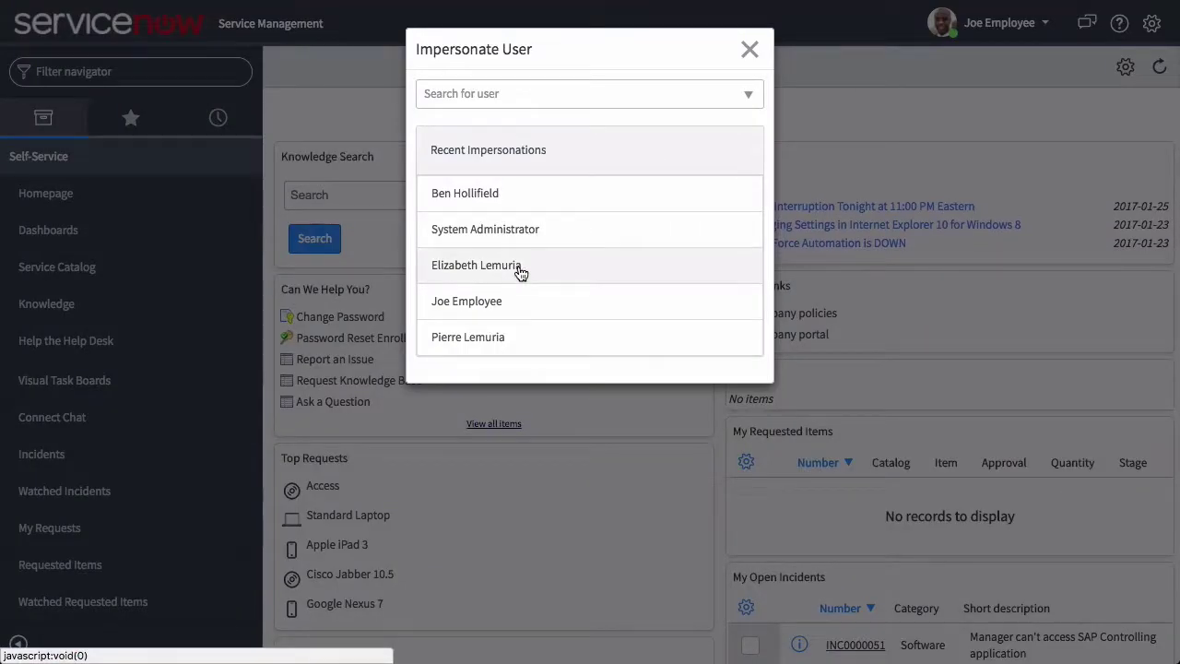
click(519, 269)
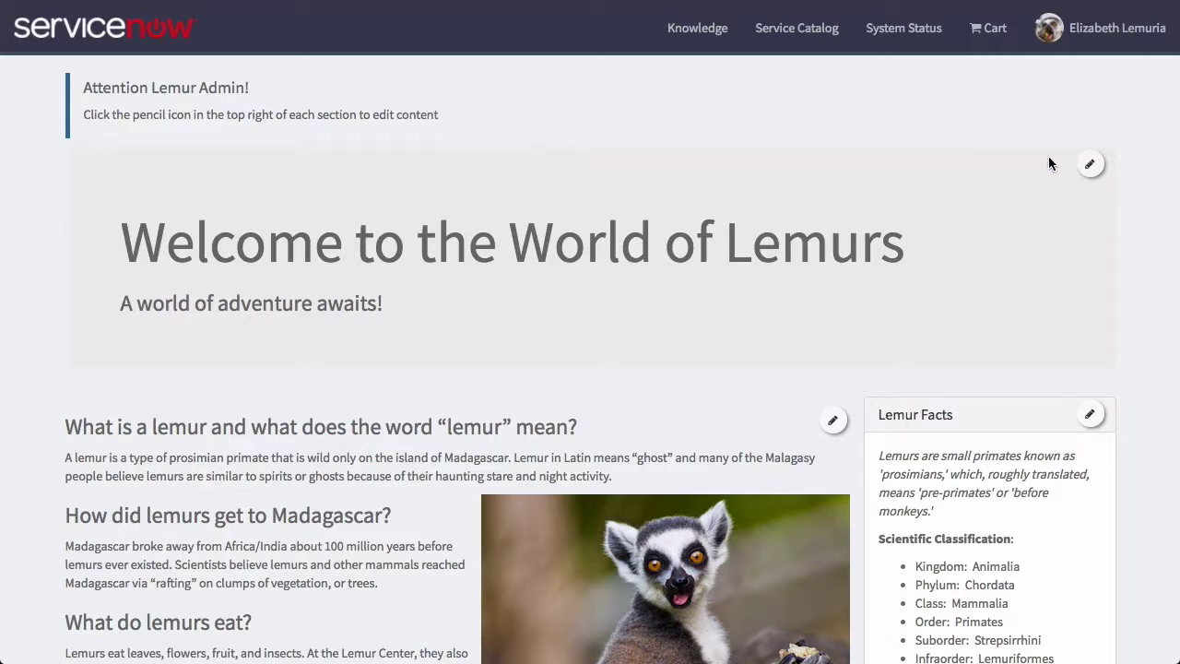
scroll(1048, 163, down, 3)
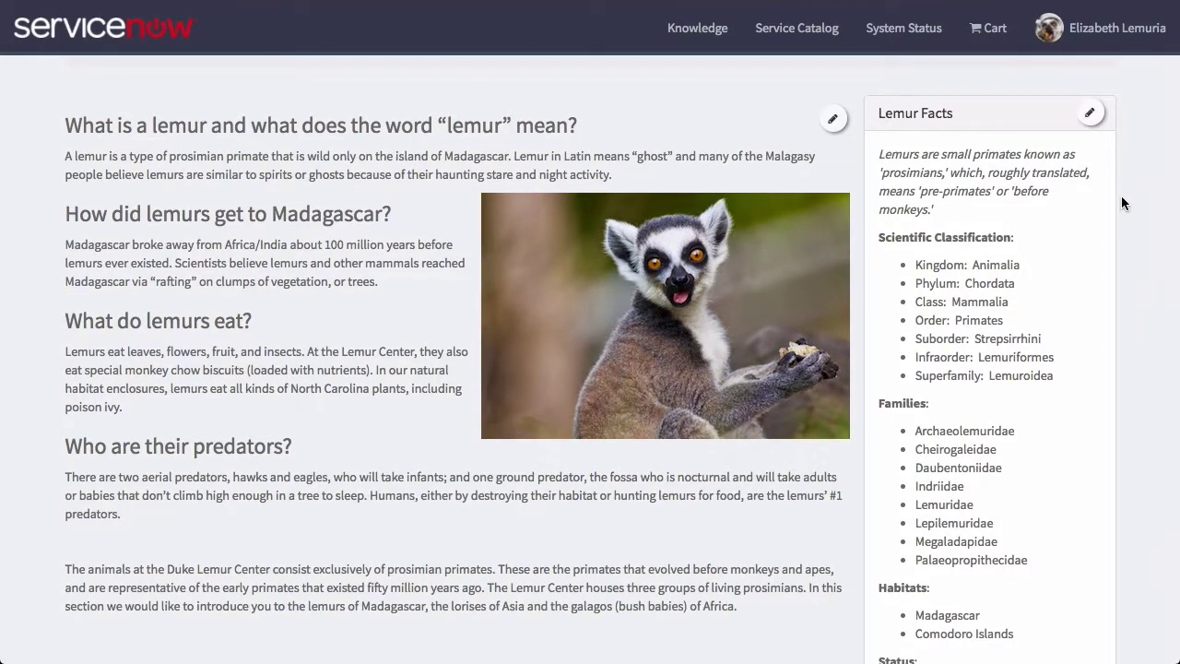
scroll(1120, 202, down, 2)
scroll(1122, 205, up, 1)
scroll(1122, 204, up, 4)
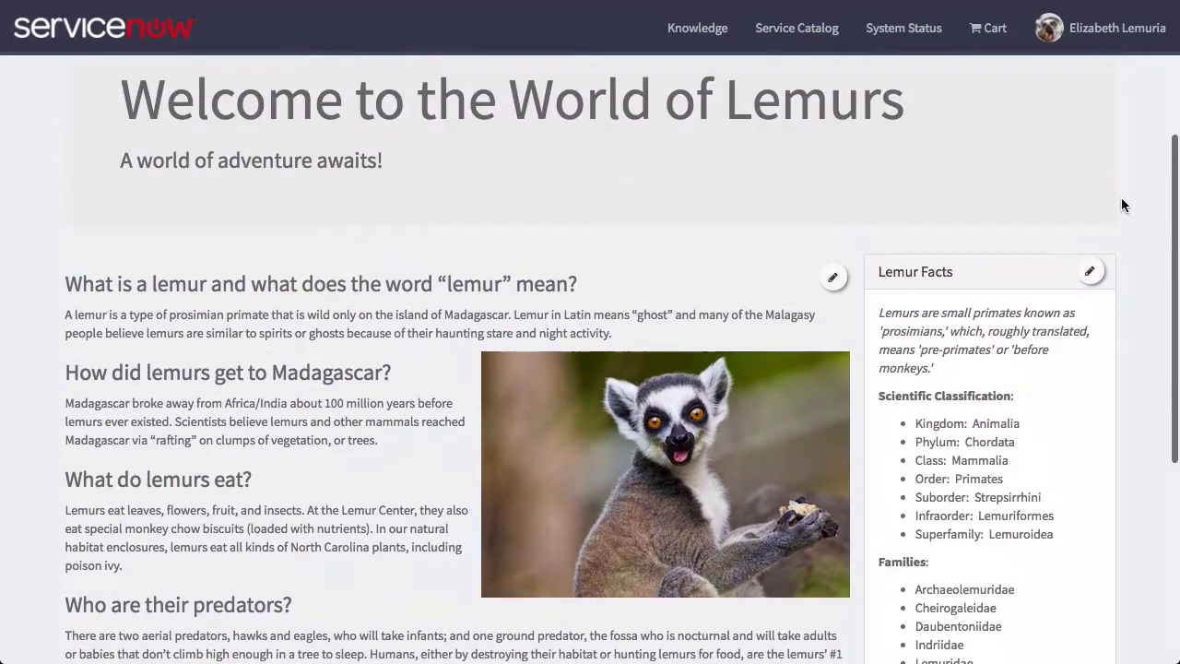
- Change the welcome banner's heading to "Welcome to the Land of Lemuria", save it and look over the lemur page
click(1090, 150)
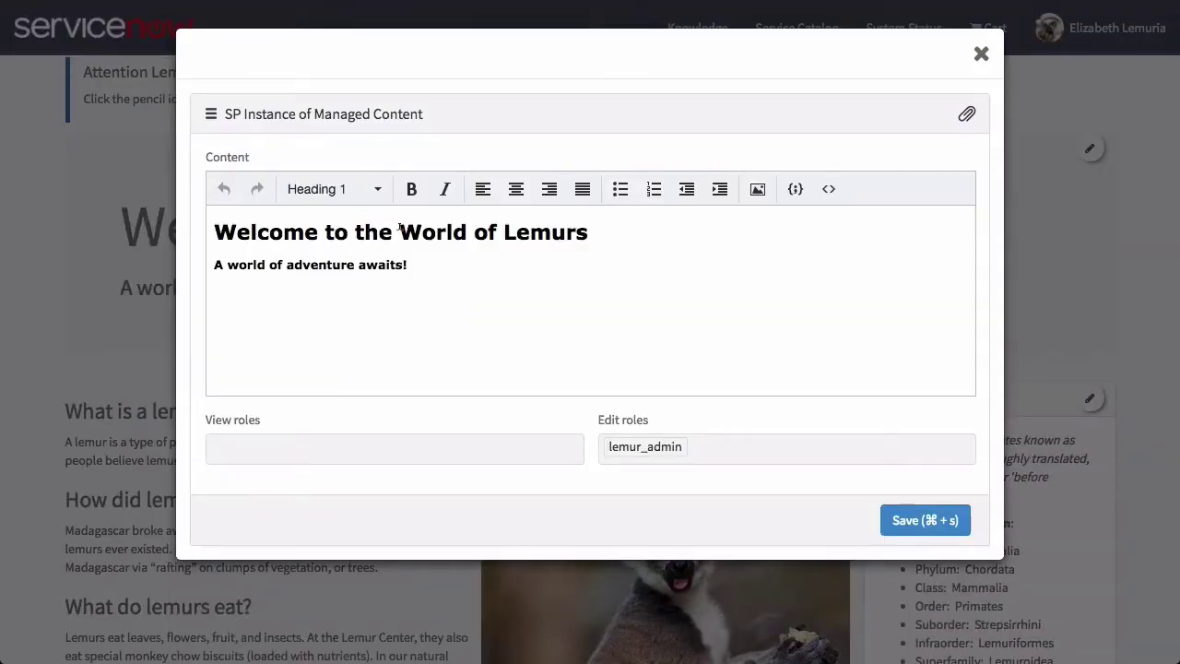
drag(399, 232, 581, 233)
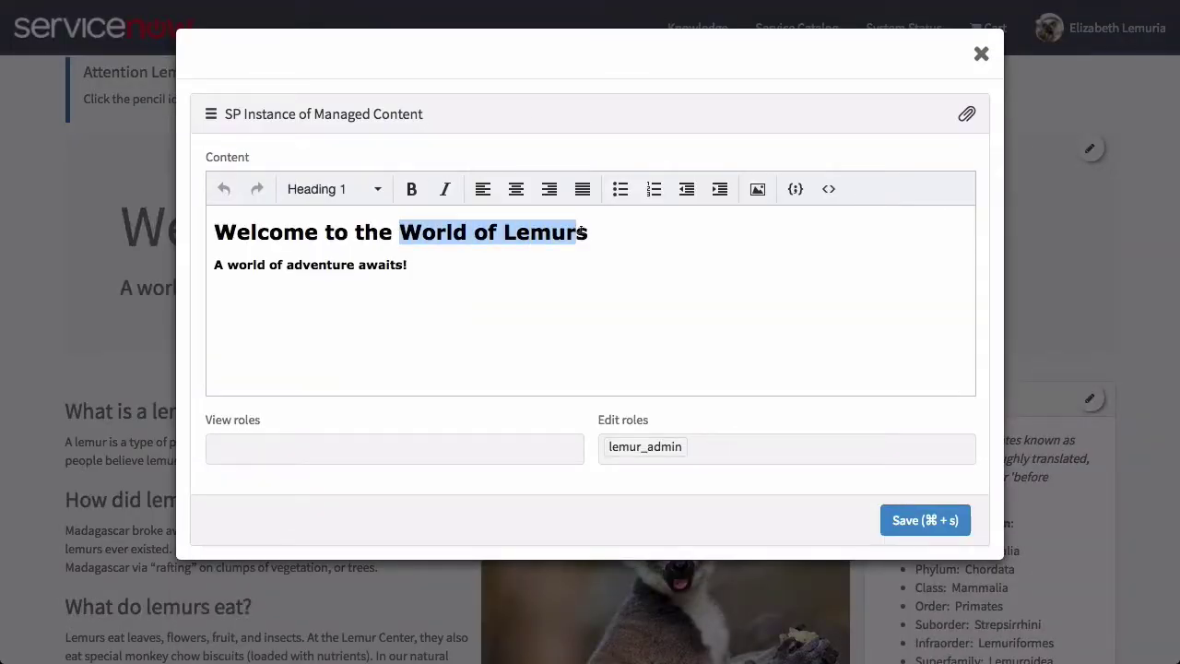
key(BackSpace)
key(Delete)
text(Lane)
key(BackSpace)
key(BackSpace)
text(d of Lemuria)
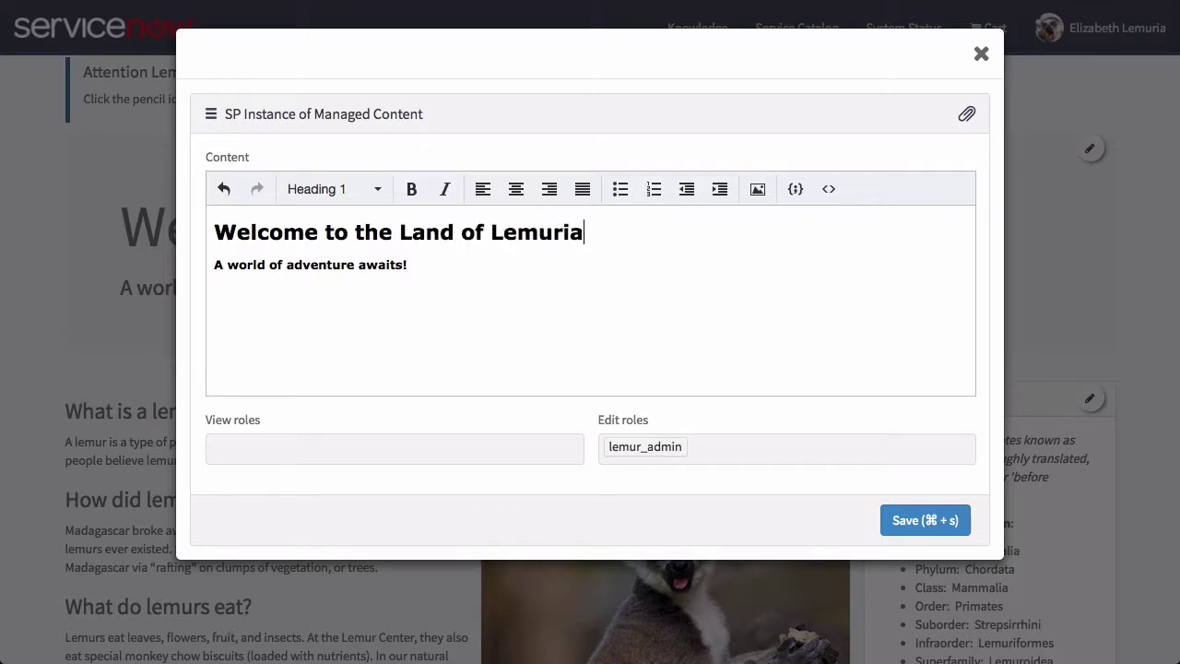
click(894, 516)
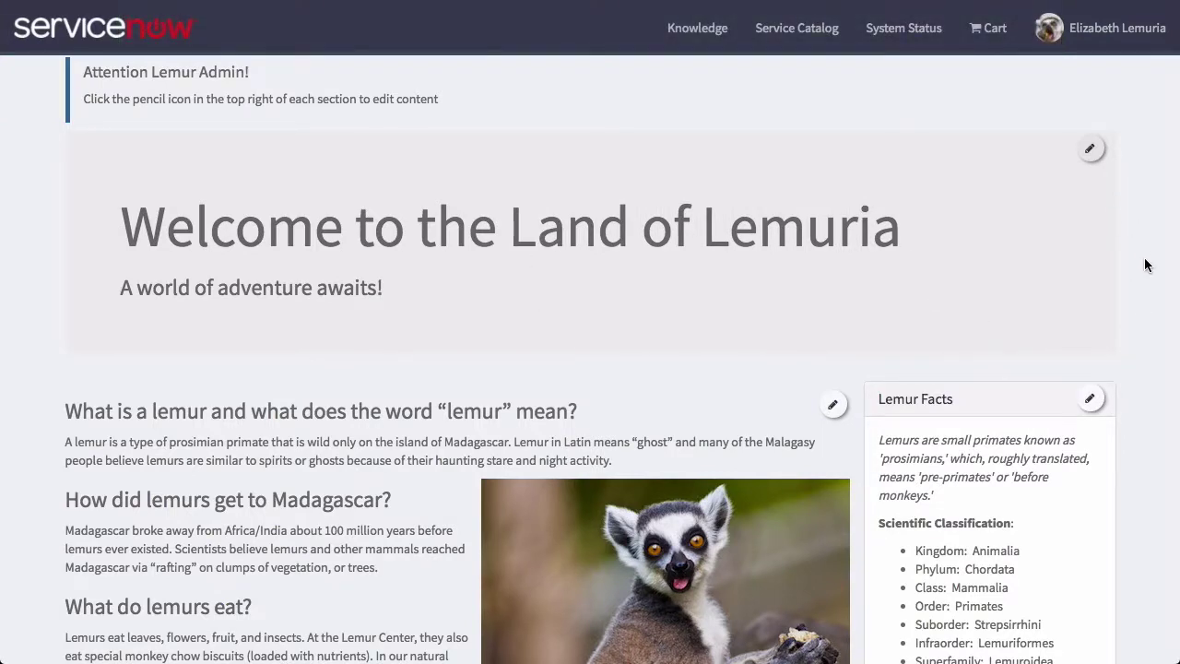
scroll(1146, 266, down, 1)
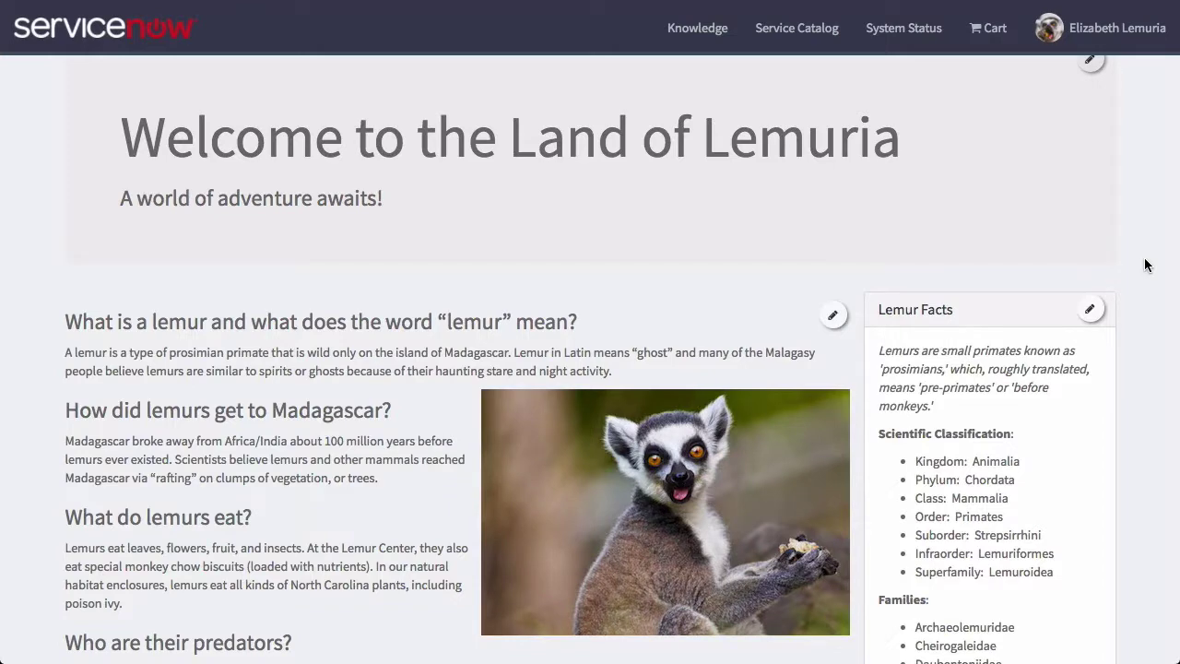
scroll(1146, 265, down, 3)
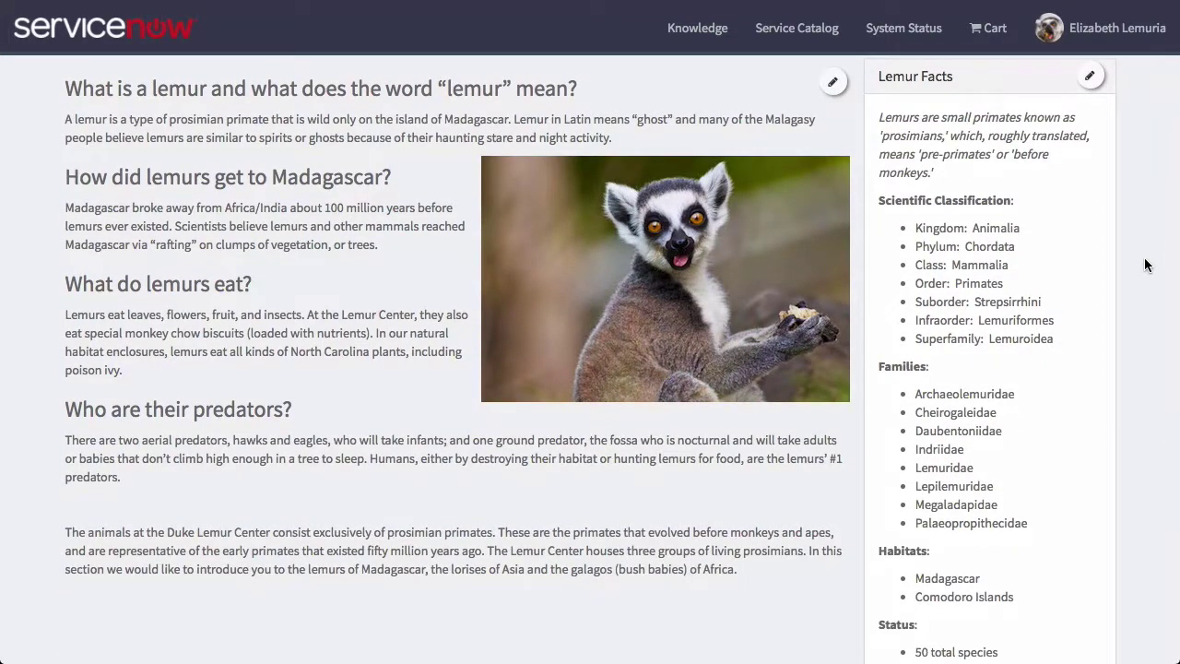
scroll(1145, 265, down, 2)
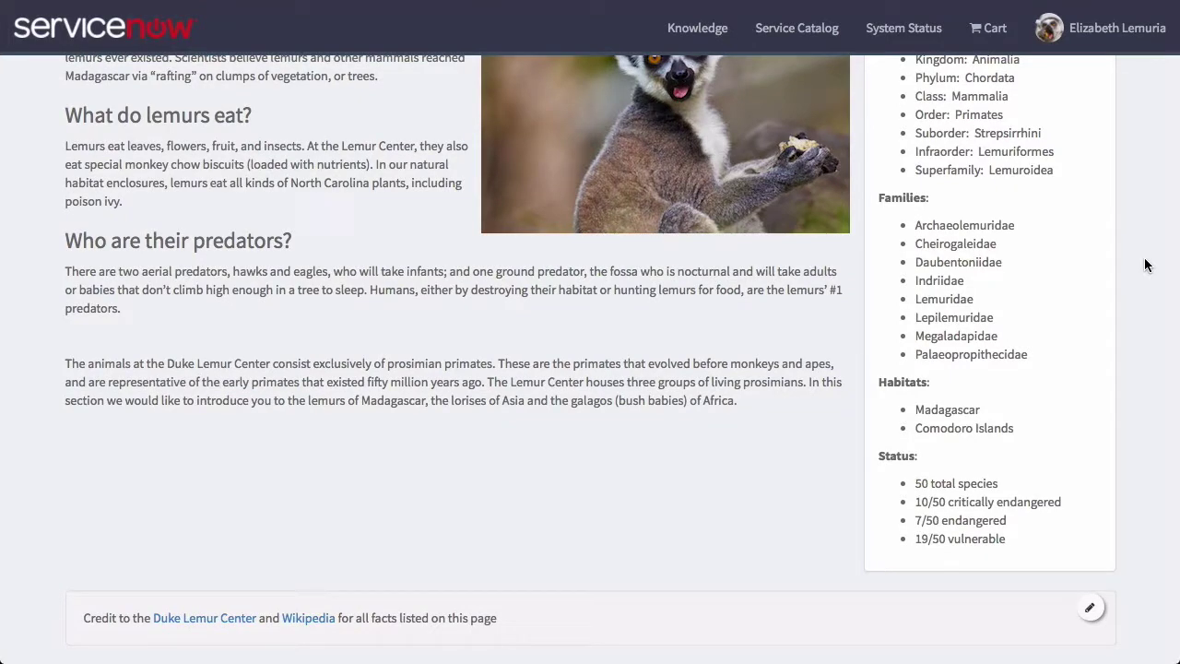
scroll(1146, 266, up, 5)
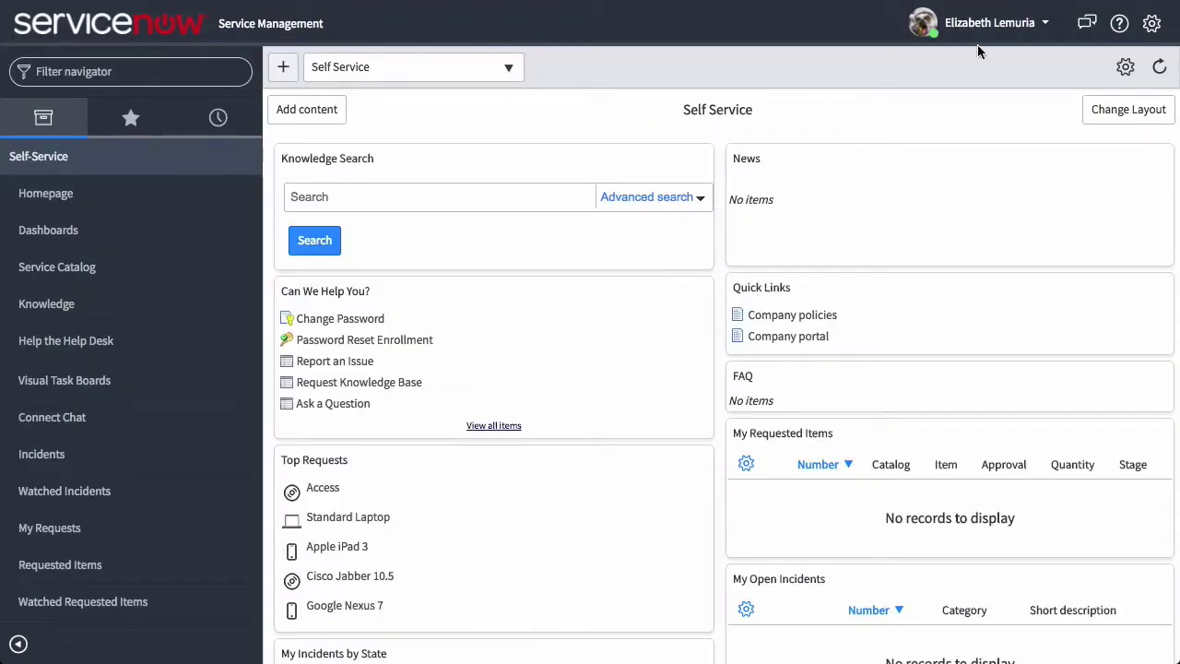
- Impersonate the French-language lemur administrator and check the content and edit controls on the lemur page
click(989, 22)
click(977, 82)
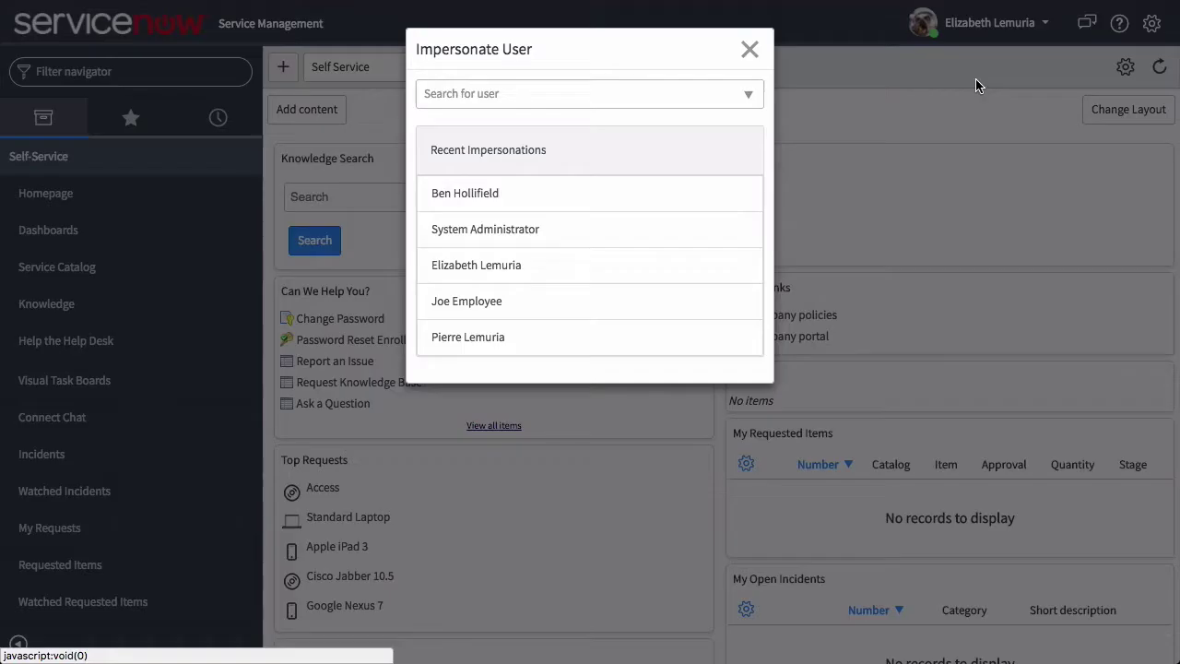
click(558, 95)
text(pierre)
key(Return)
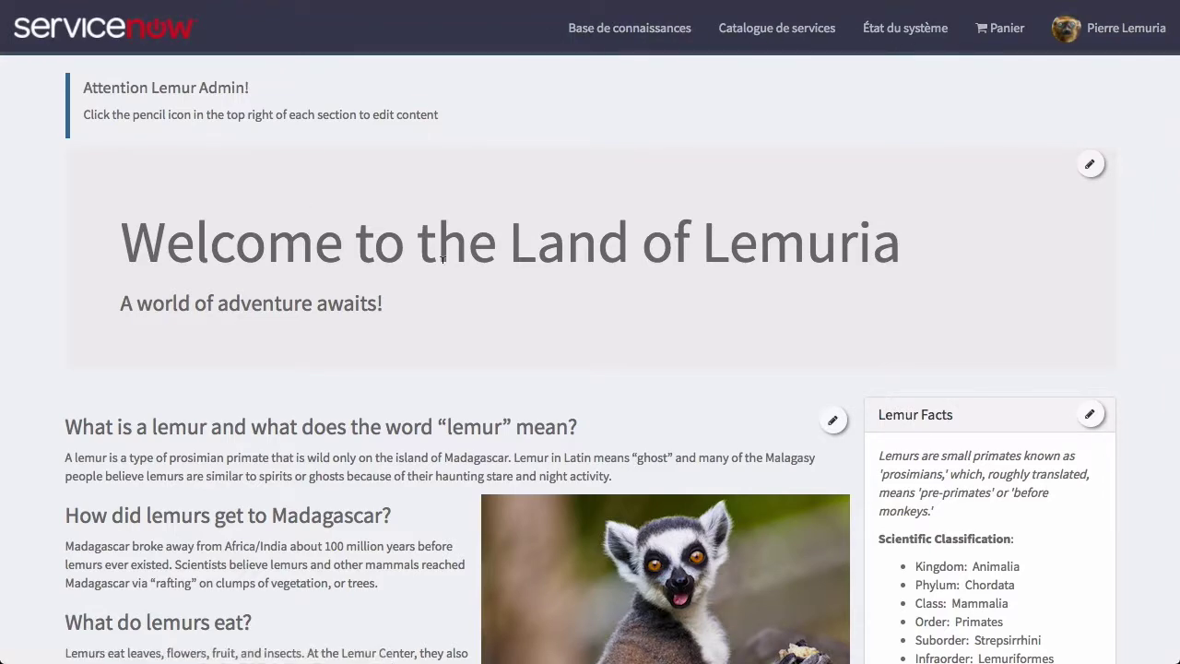
scroll(443, 259, down, 5)
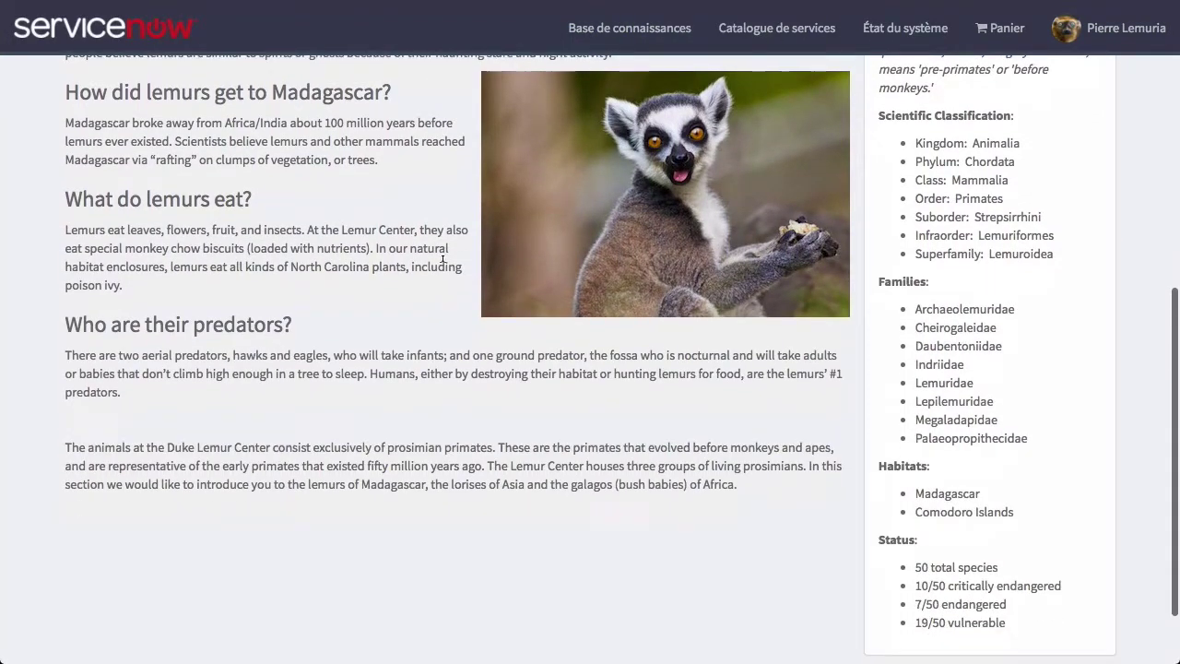
scroll(442, 258, up, 5)
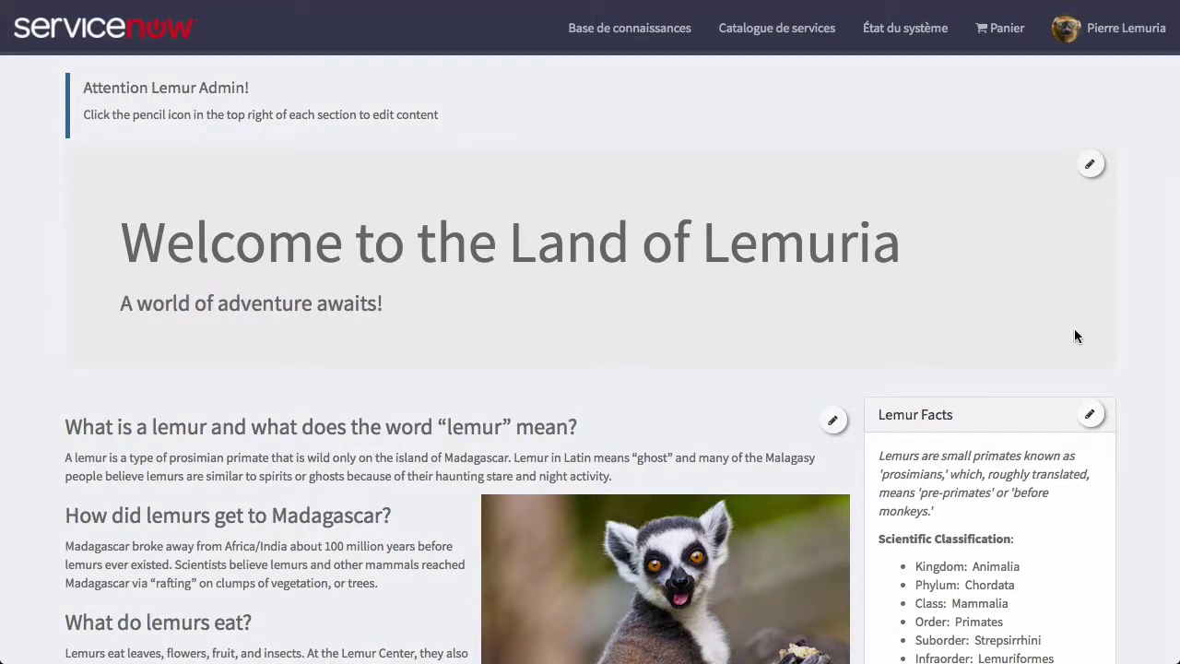
- Replace the banner text with "Bienvenue dans le monde des lémuriens" and "Un monde d'aventure vous attend!", save it and review the page
click(1090, 167)
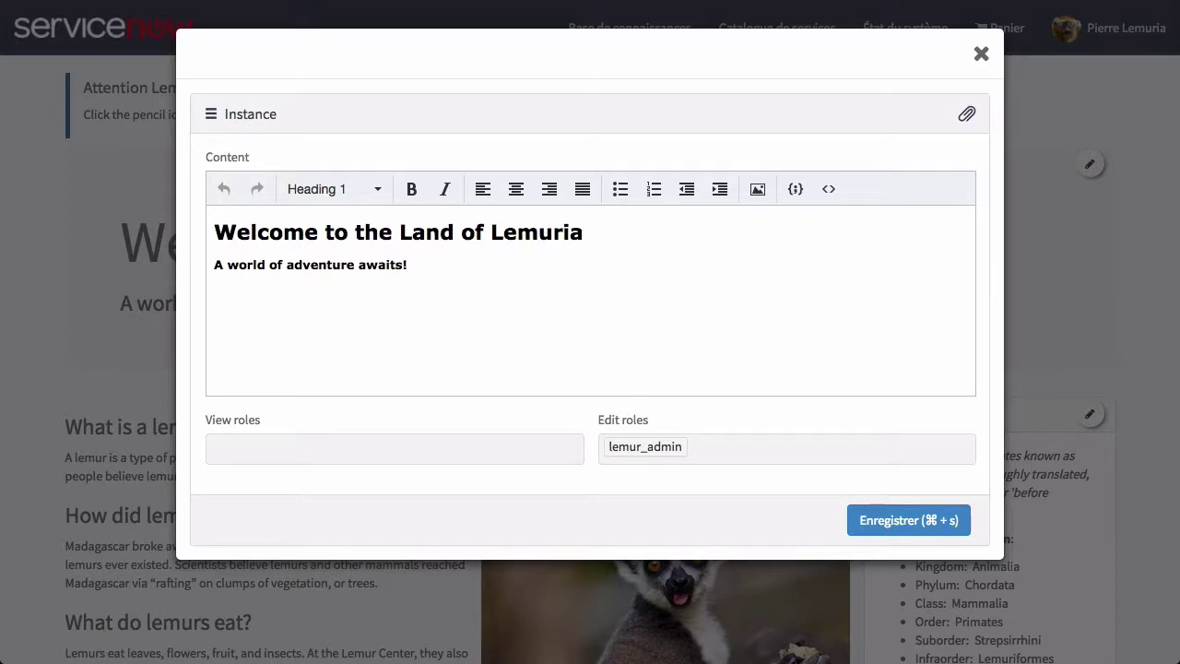
drag(584, 233, 410, 266)
text(Bienvenue dans le monde des lémuriens)
text(Un monde d'aventure vous attend!)
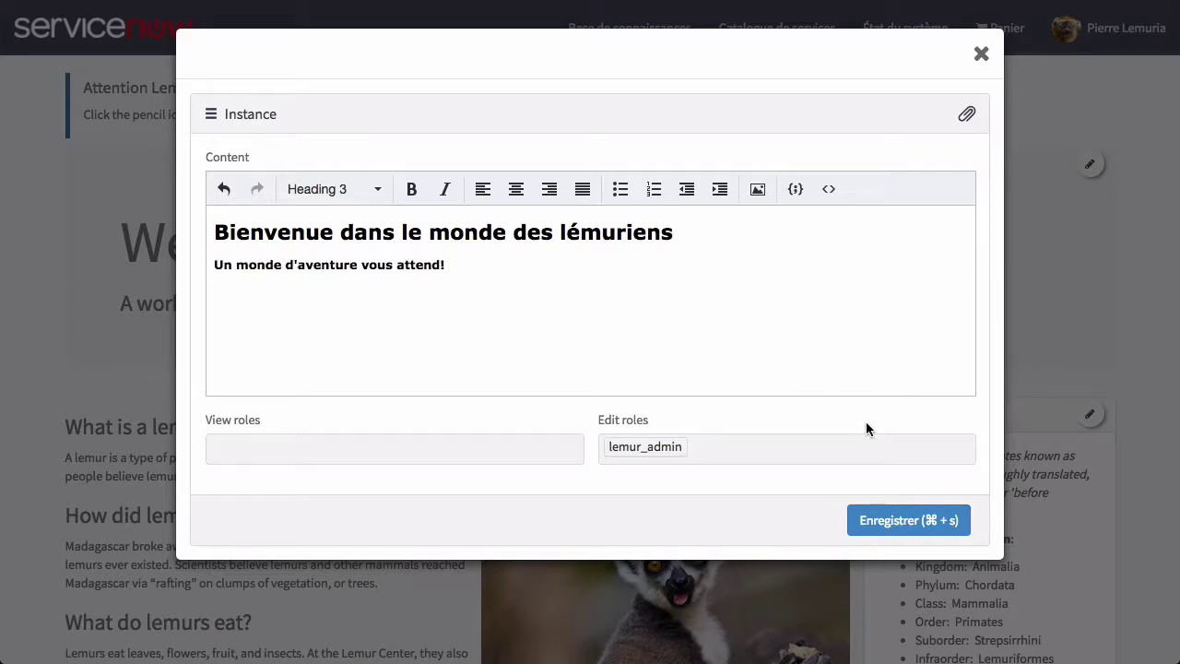
click(906, 522)
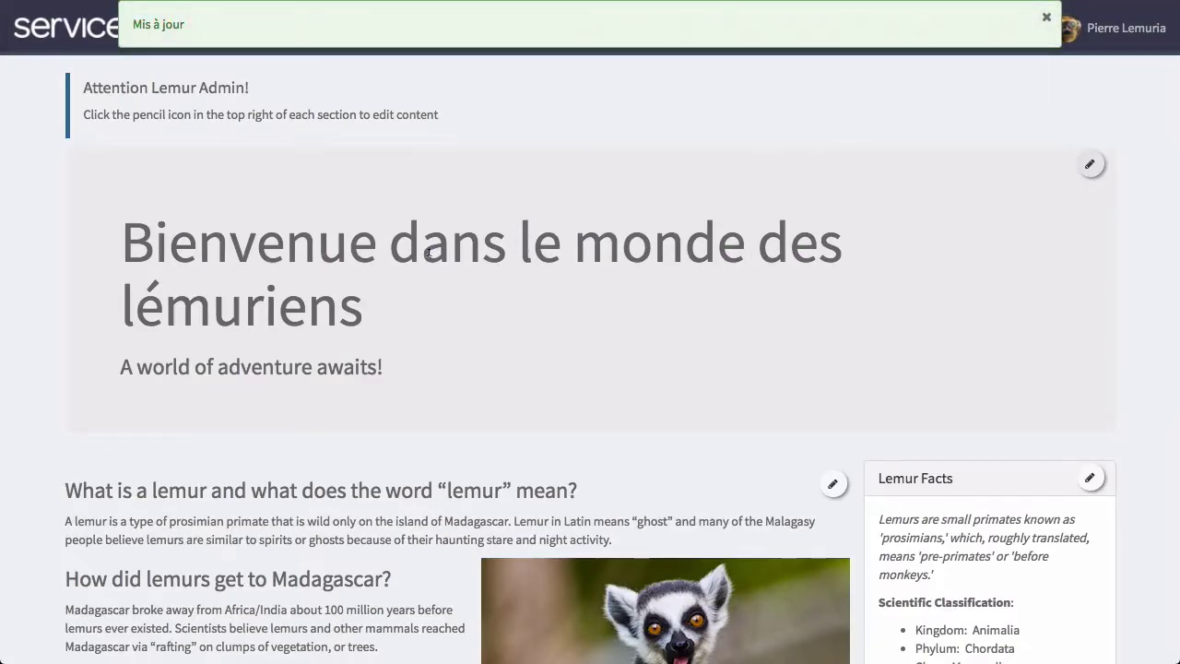
scroll(1147, 340, down, 3)
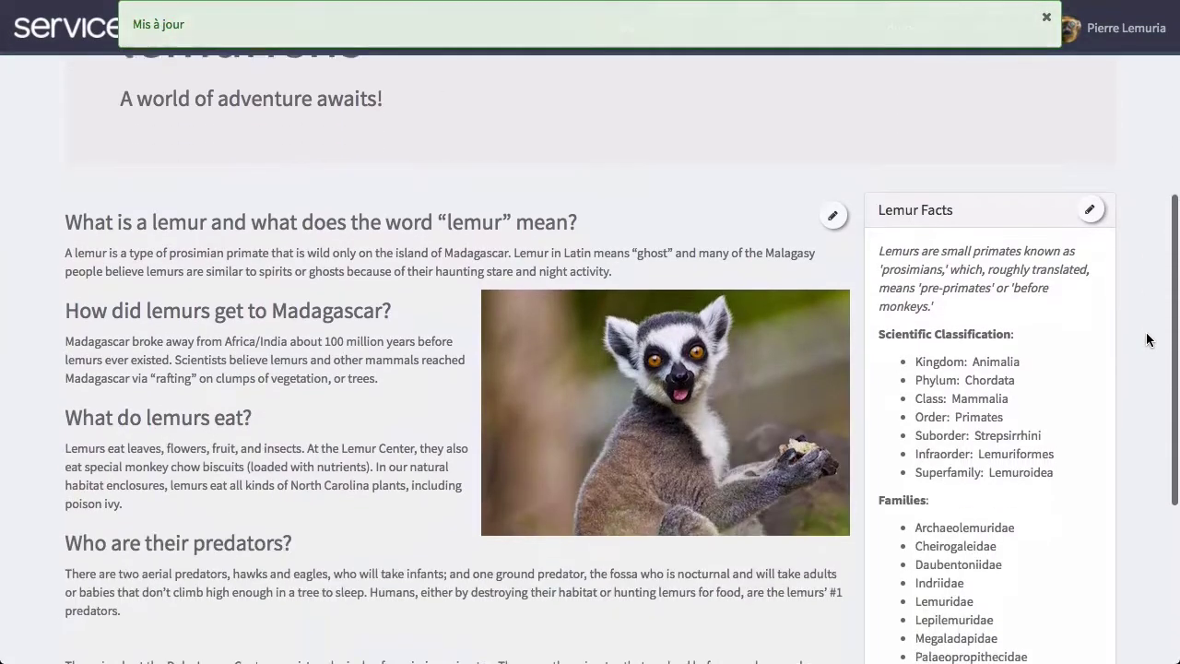
scroll(1147, 340, up, 3)
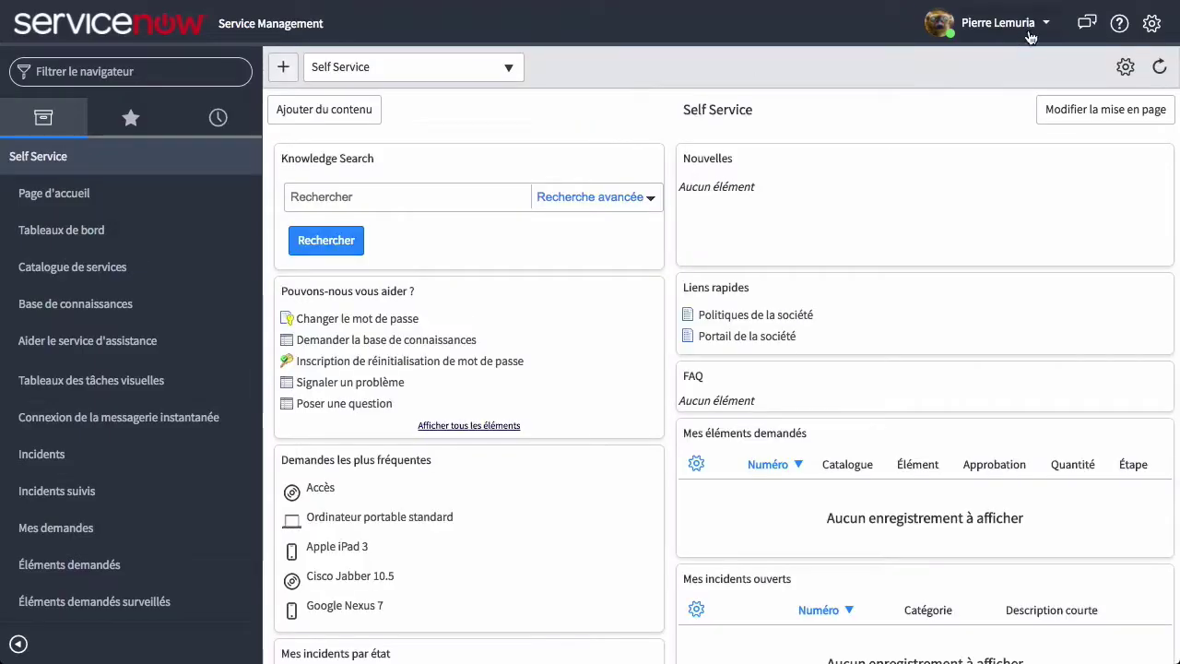
- Switch the impersonation back to the English-language lemur administrator from the recent impersonations
click(1013, 23)
click(890, 79)
click(460, 265)
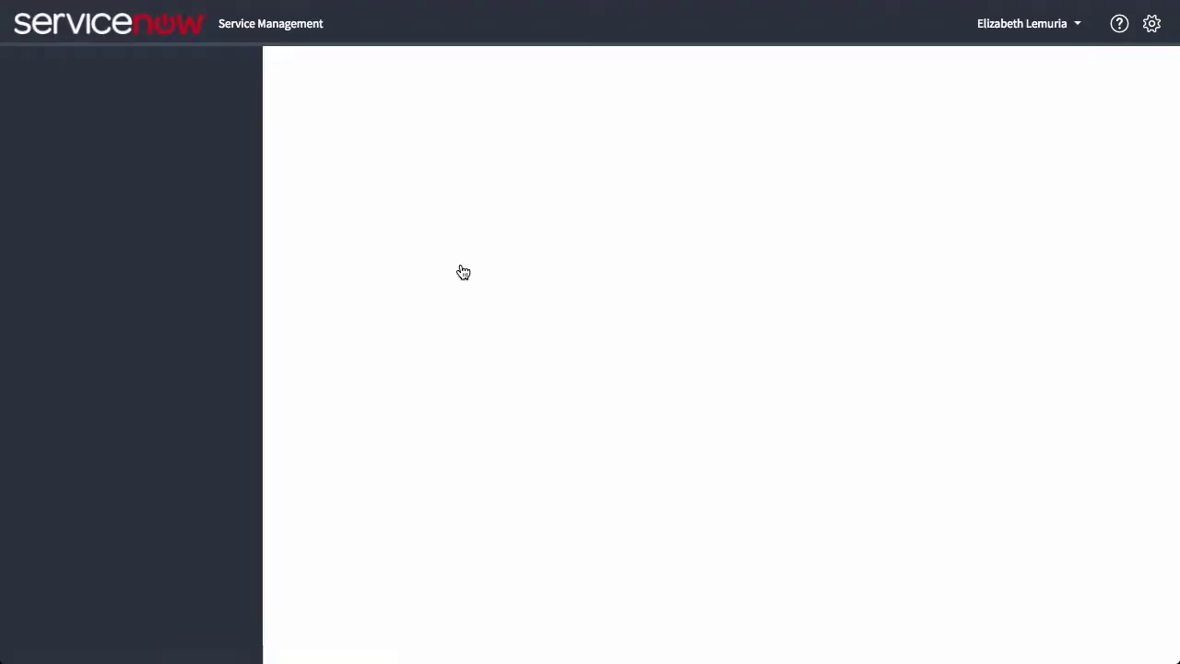